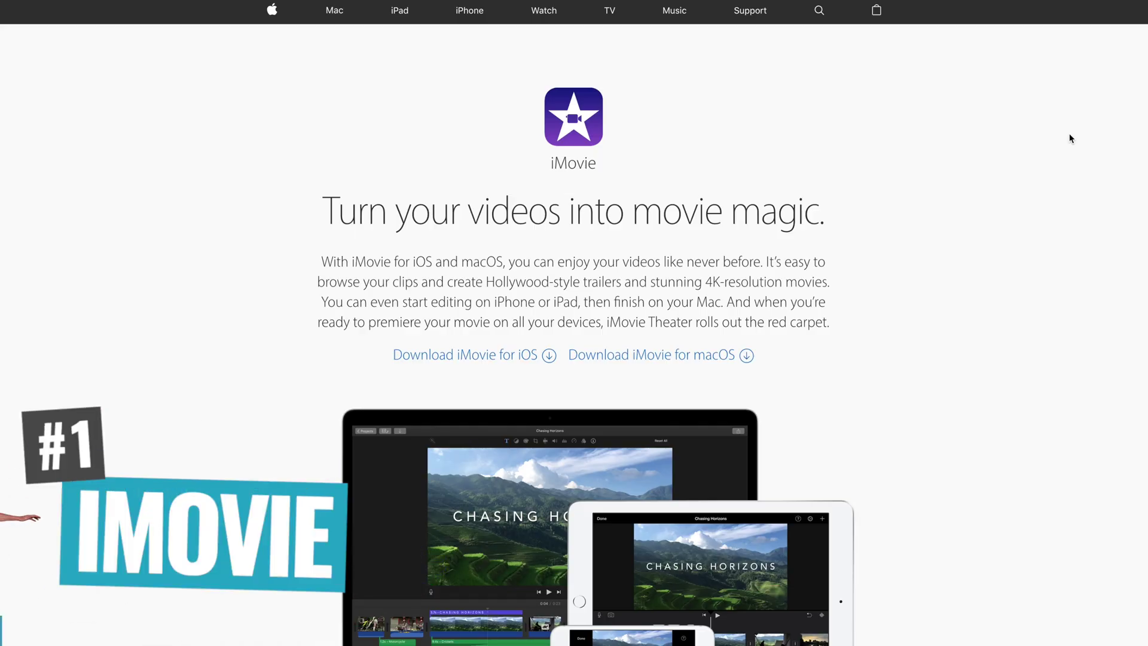
Trim the end off the presenter clip and zoom the timeline out
scroll(1069, 133, down, 5)
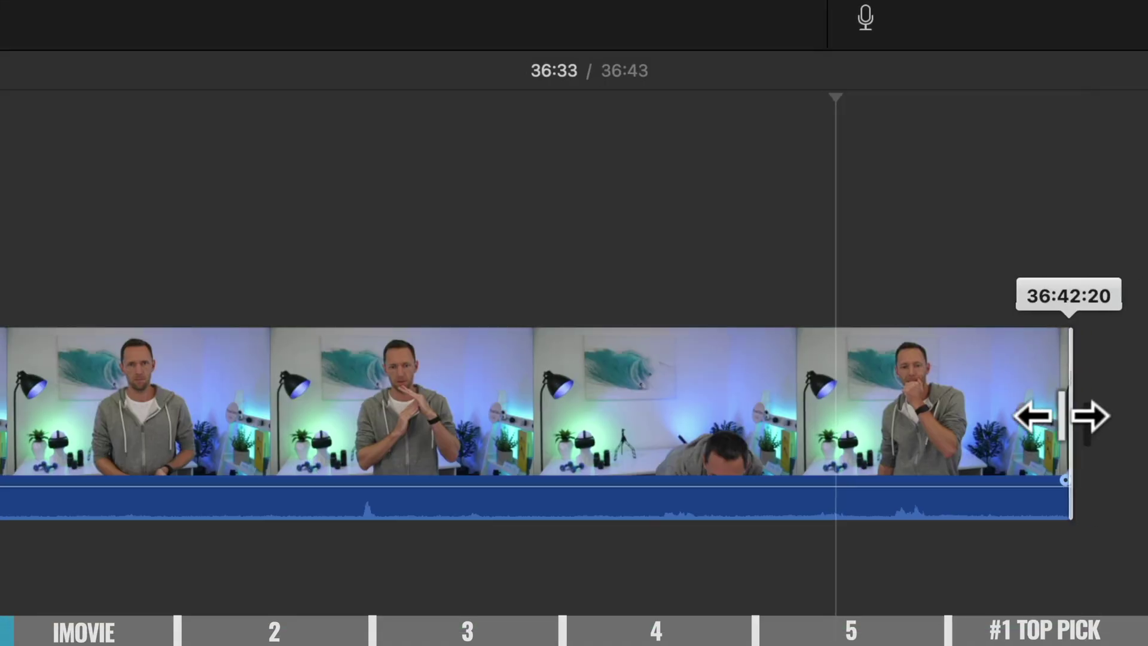
drag(1061, 415, 173, 416)
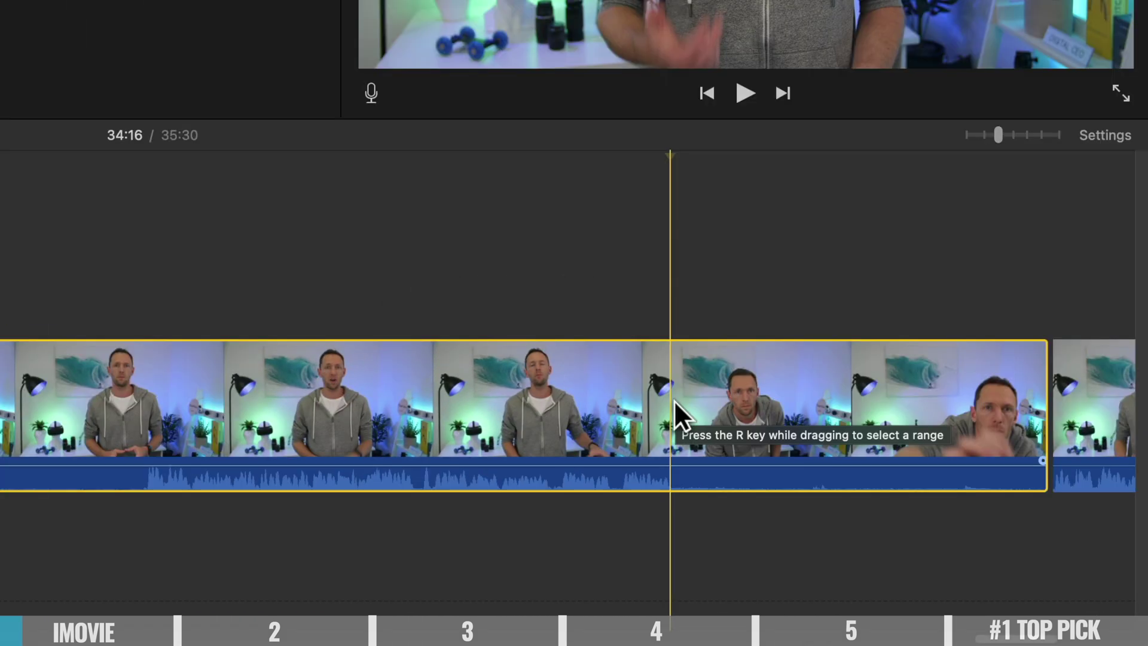
key(super+minus)
Split the clip at the playhead, move a presenter clip, and add the tripod shot
key(super+b)
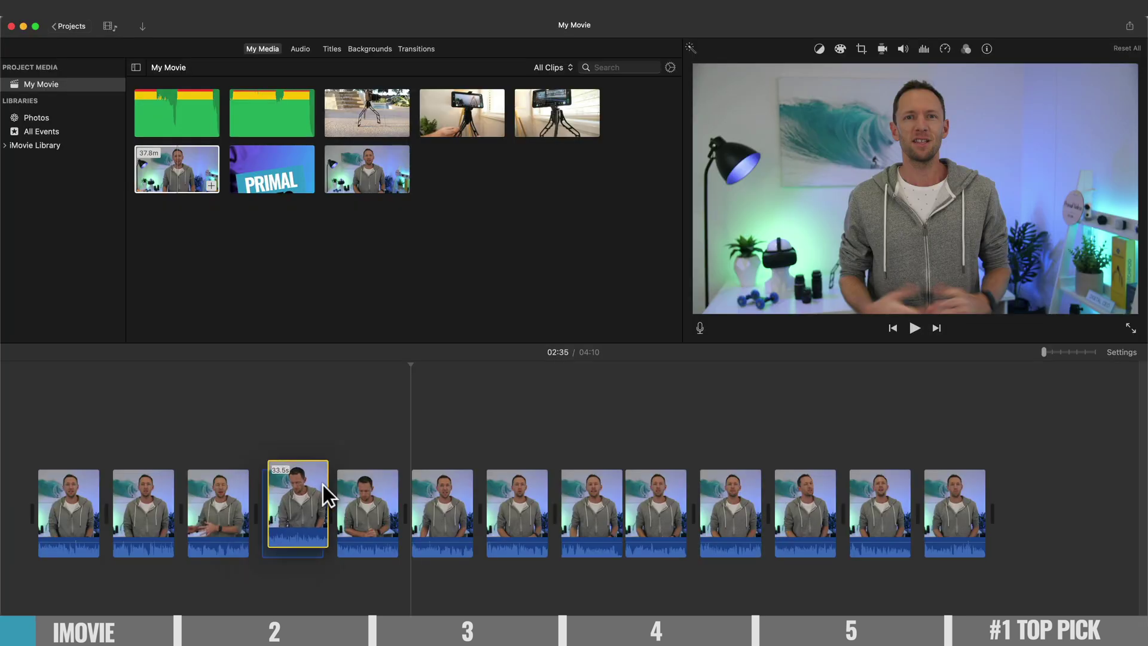
drag(326, 490, 437, 512)
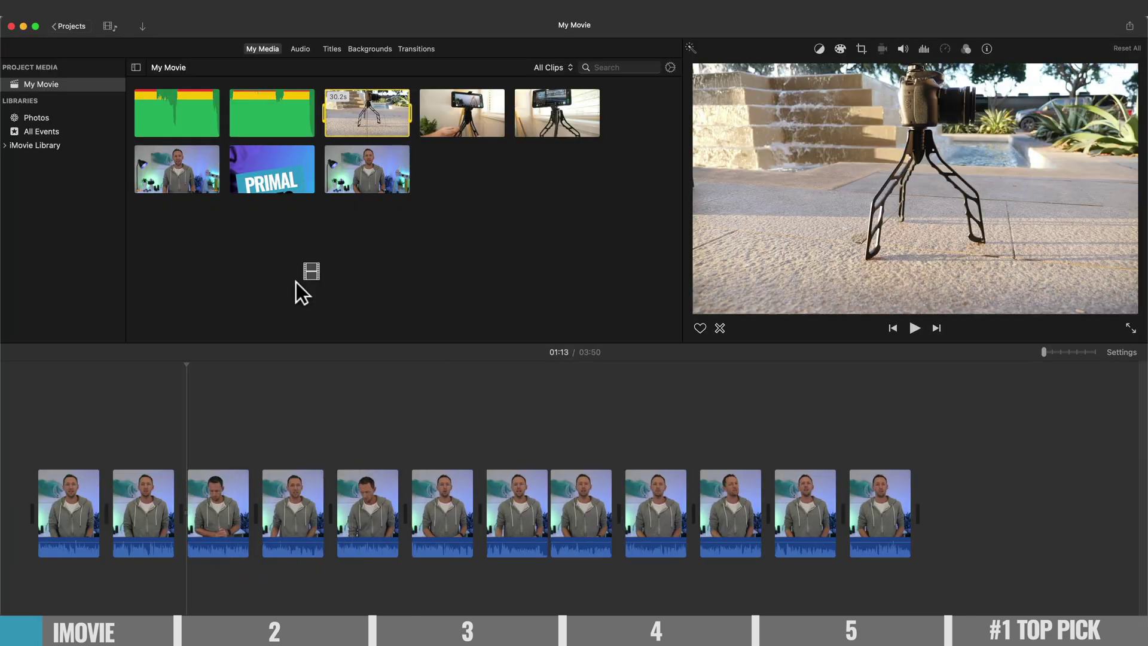
drag(295, 281, 128, 426)
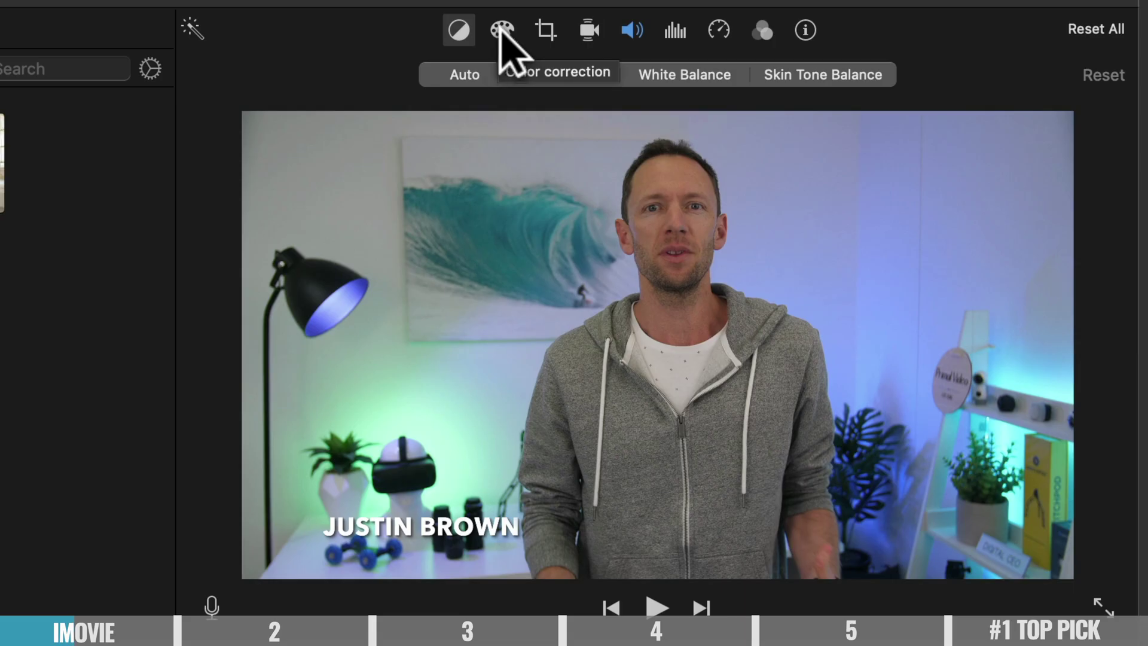
Raise the presenter clip's colour temperature and slightly lower its saturation in Color correction
click(501, 31)
drag(603, 77, 617, 77)
drag(754, 77, 834, 76)
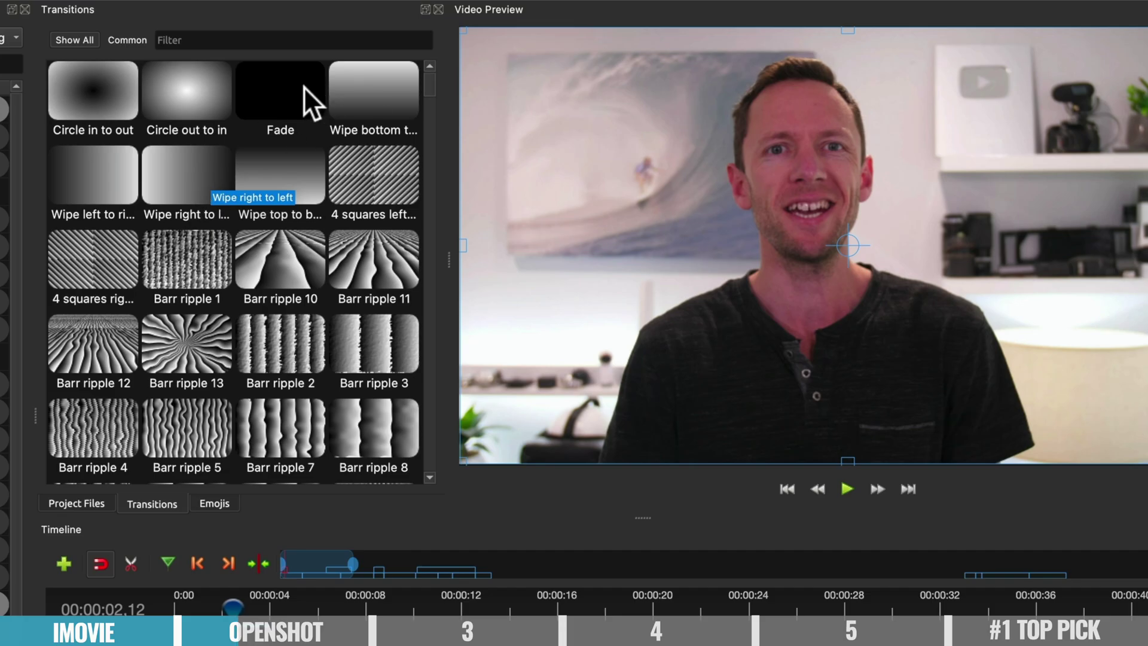
Add a Fade transition to the Track 2 title clip
drag(304, 87, 198, 645)
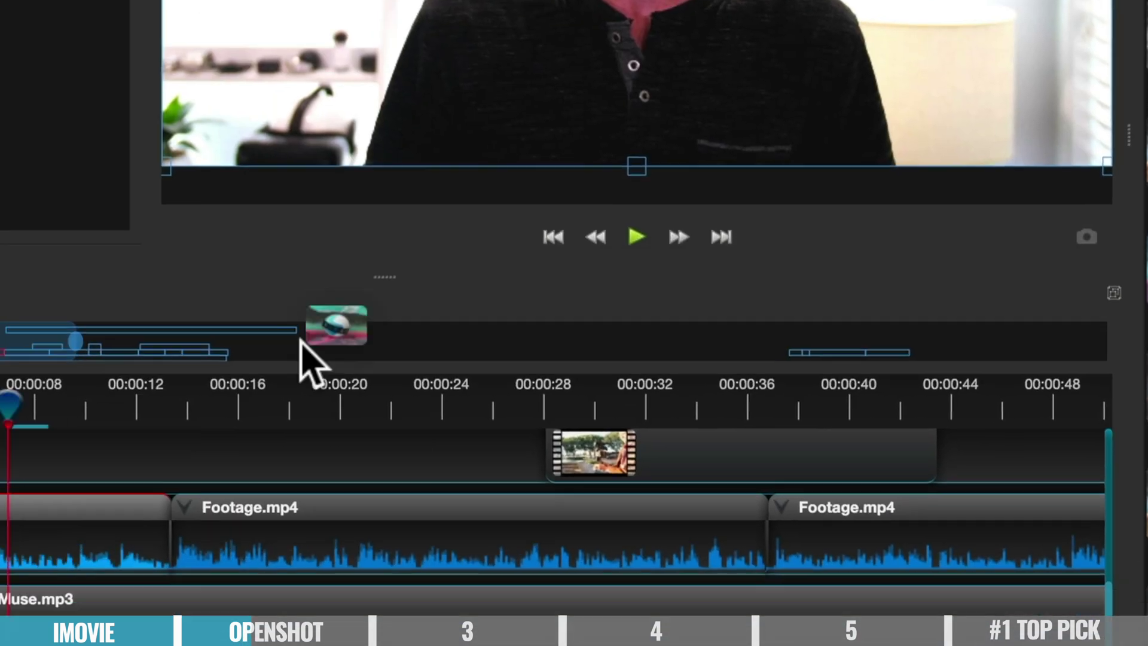
drag(307, 350, 343, 459)
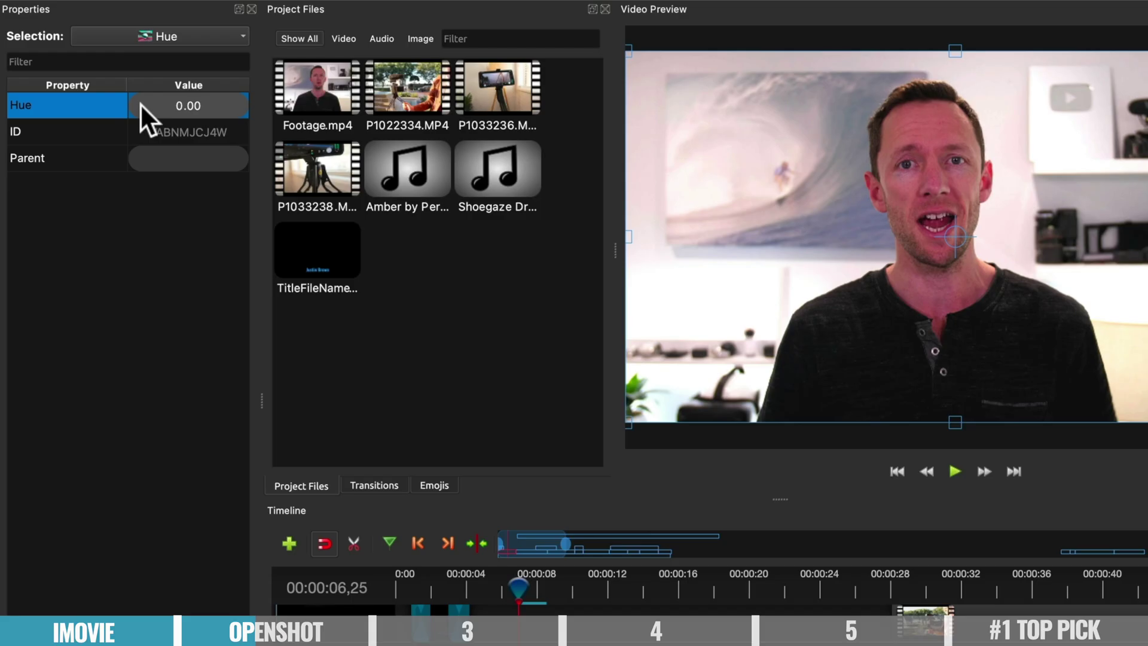
drag(140, 103, 131, 104)
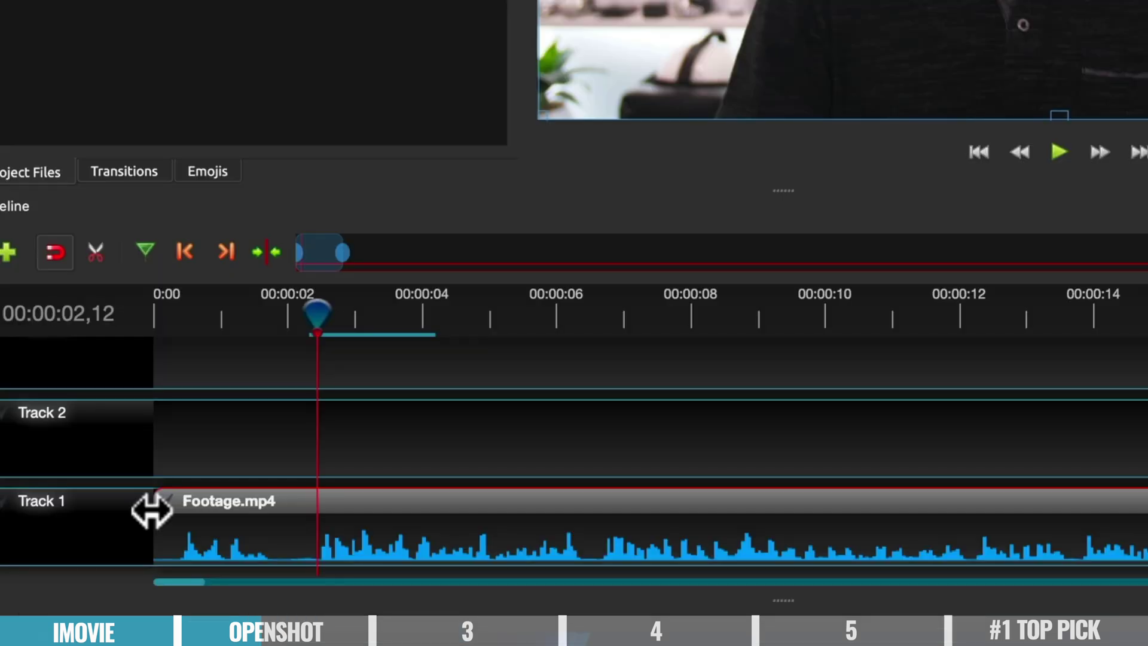
Trim Footage.mp4 at both ends to the playhead, start it at 0:00, and line up the clips
drag(151, 509, 319, 514)
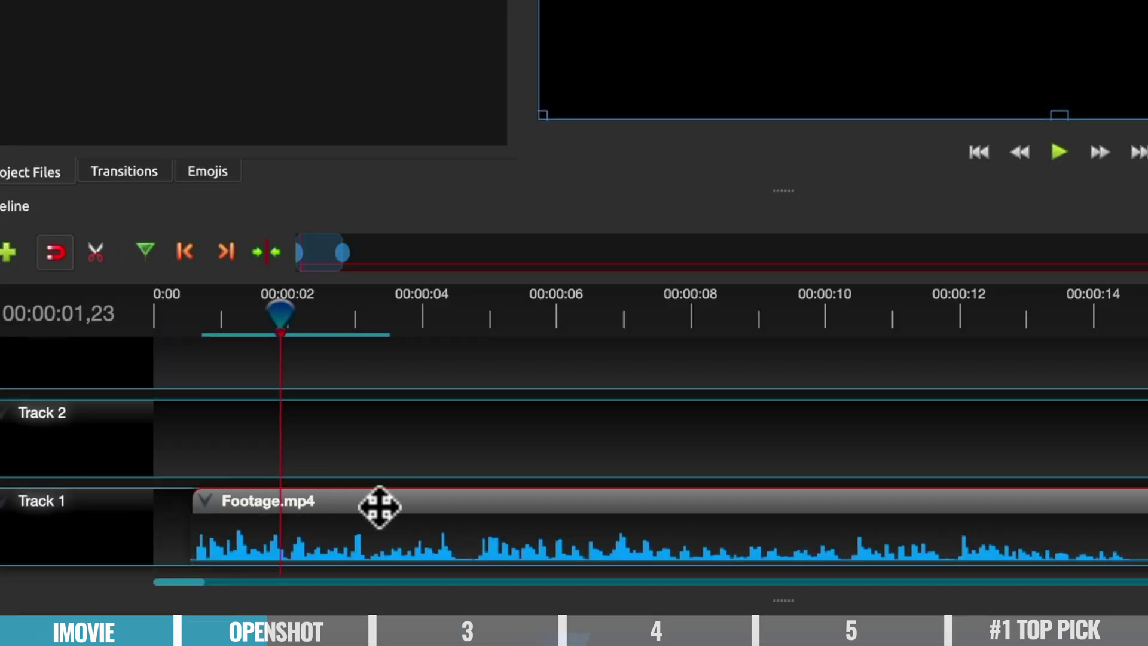
drag(380, 505, 339, 506)
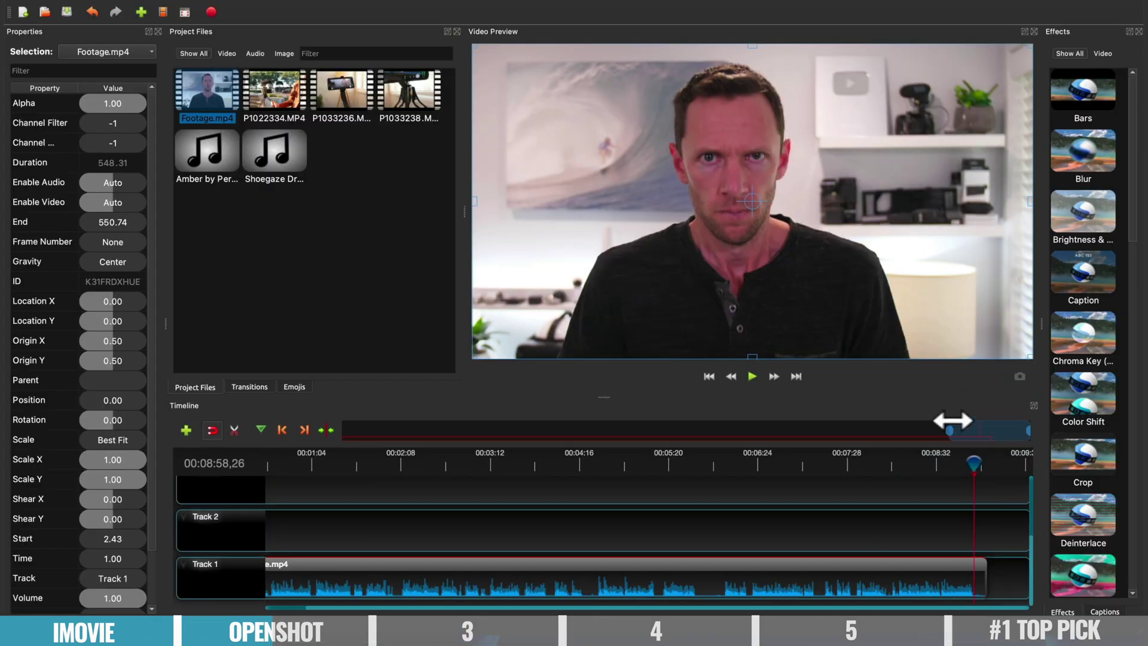
drag(952, 418, 374, 464)
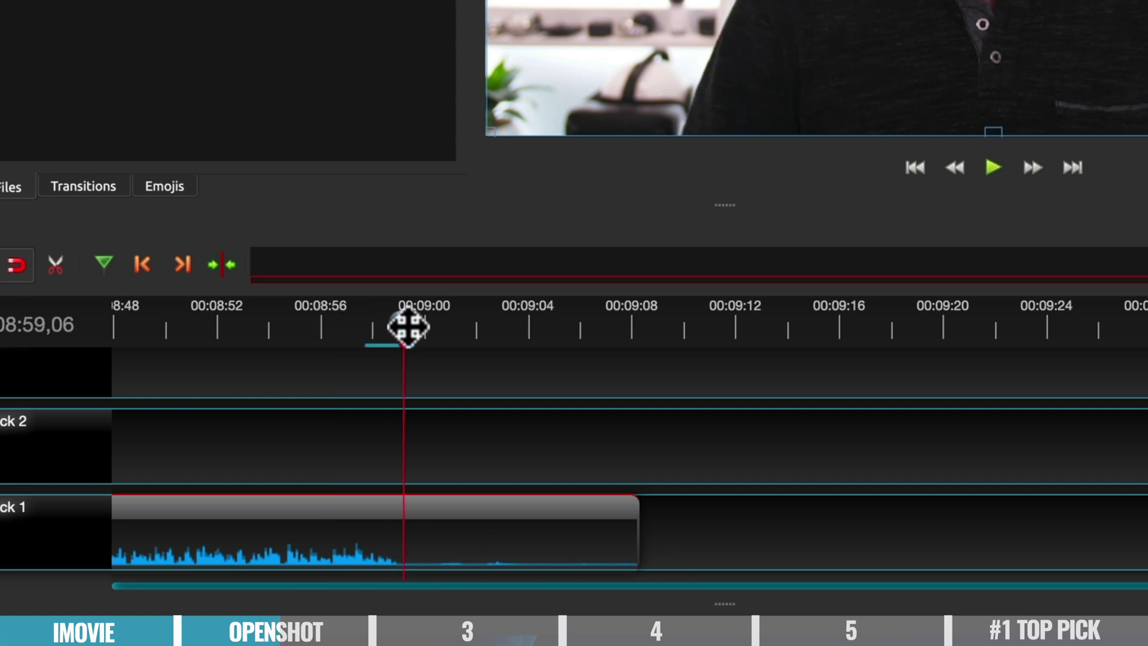
drag(637, 529, 405, 536)
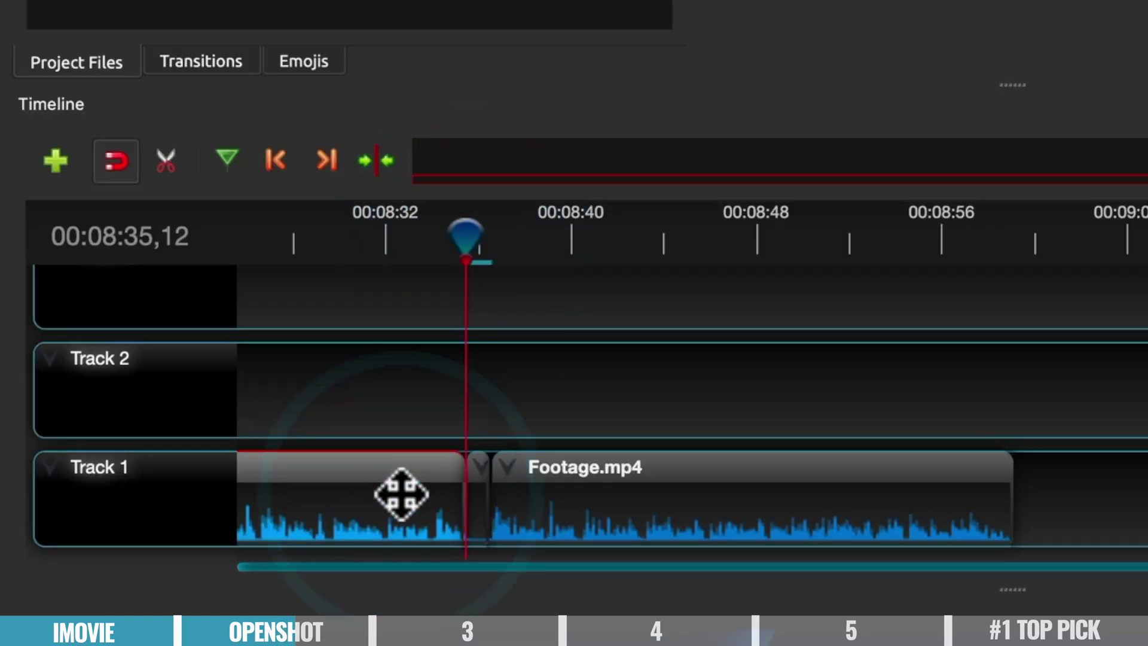
drag(480, 503, 475, 501)
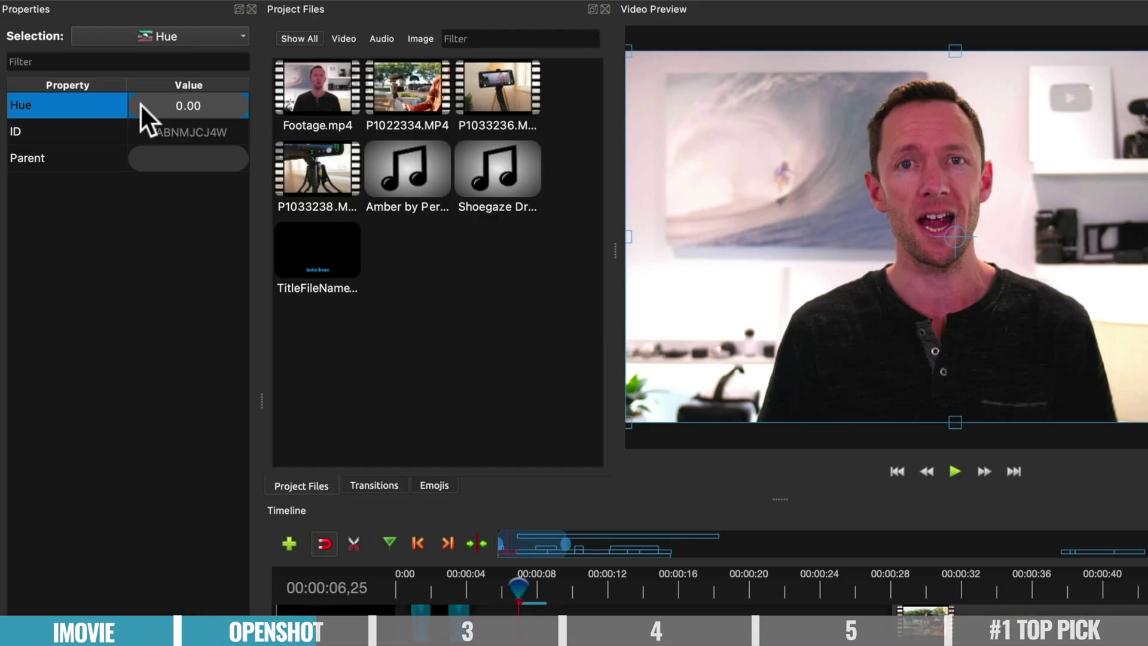
Apply the Hue effect to the footage and lower its hue from 0.08 to 0.04
click(139, 103)
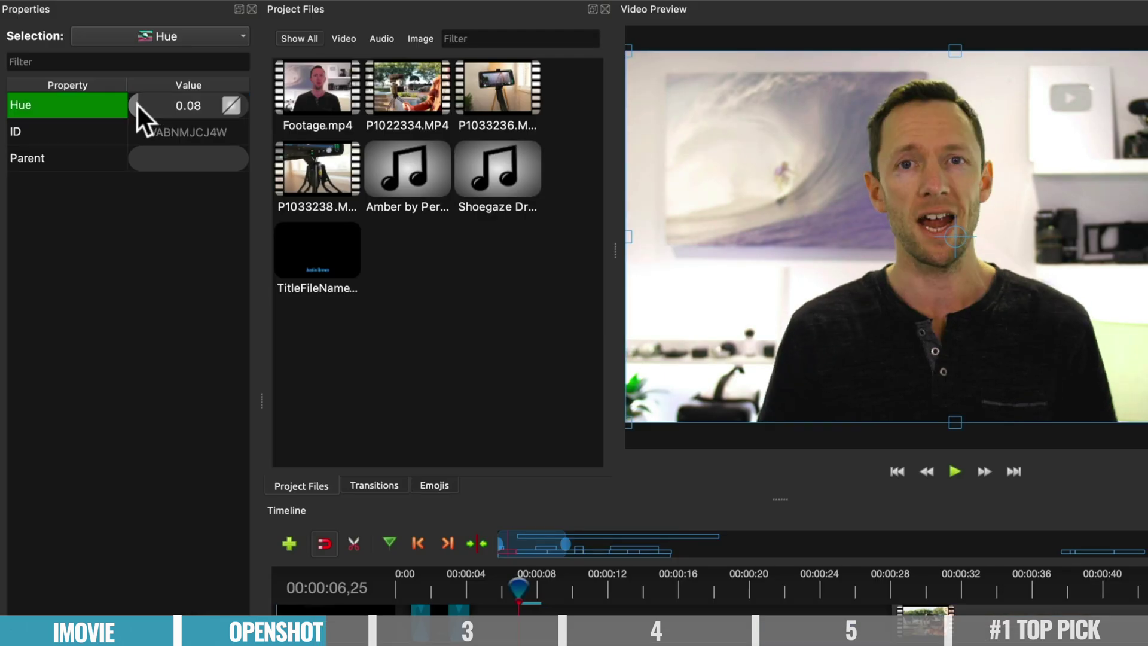
drag(136, 103, 132, 103)
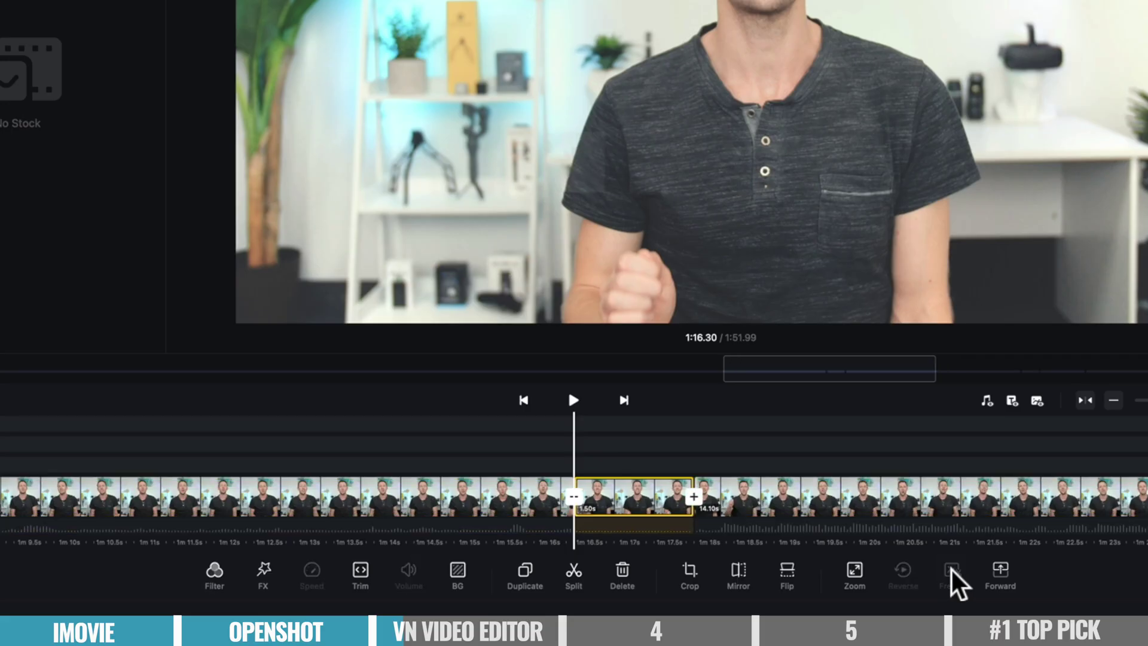
key(space)
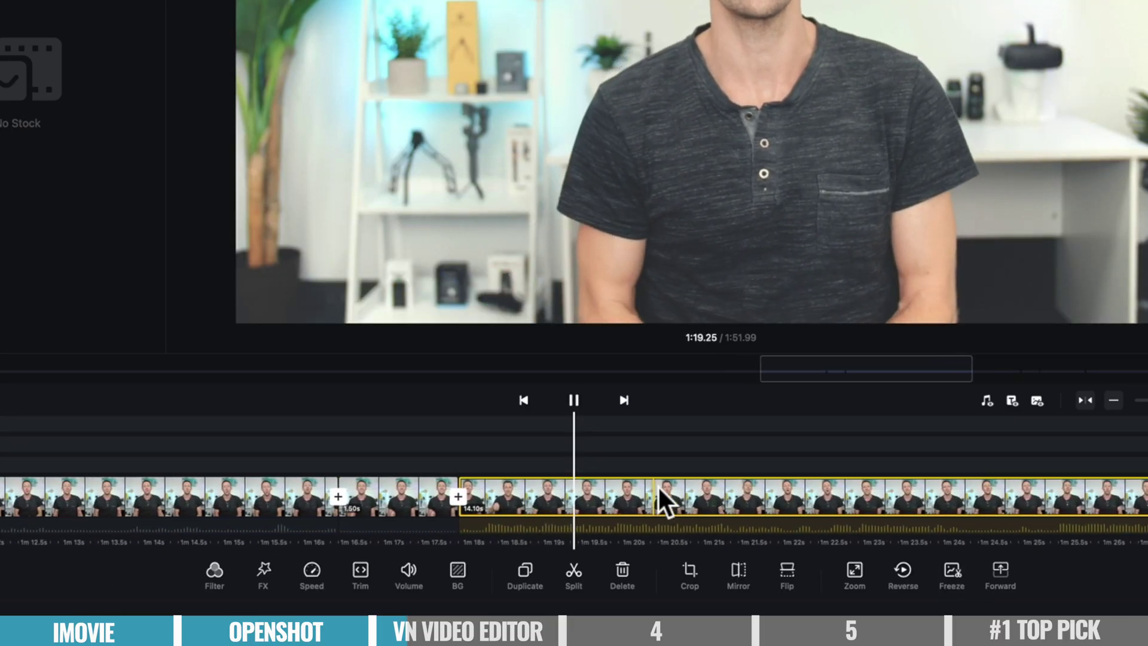
Trim the clip to about 4.17 seconds, then try 1:1, 4:5, 9:16, 2:3, 3:4 crops, ending on 4:3
click(573, 400)
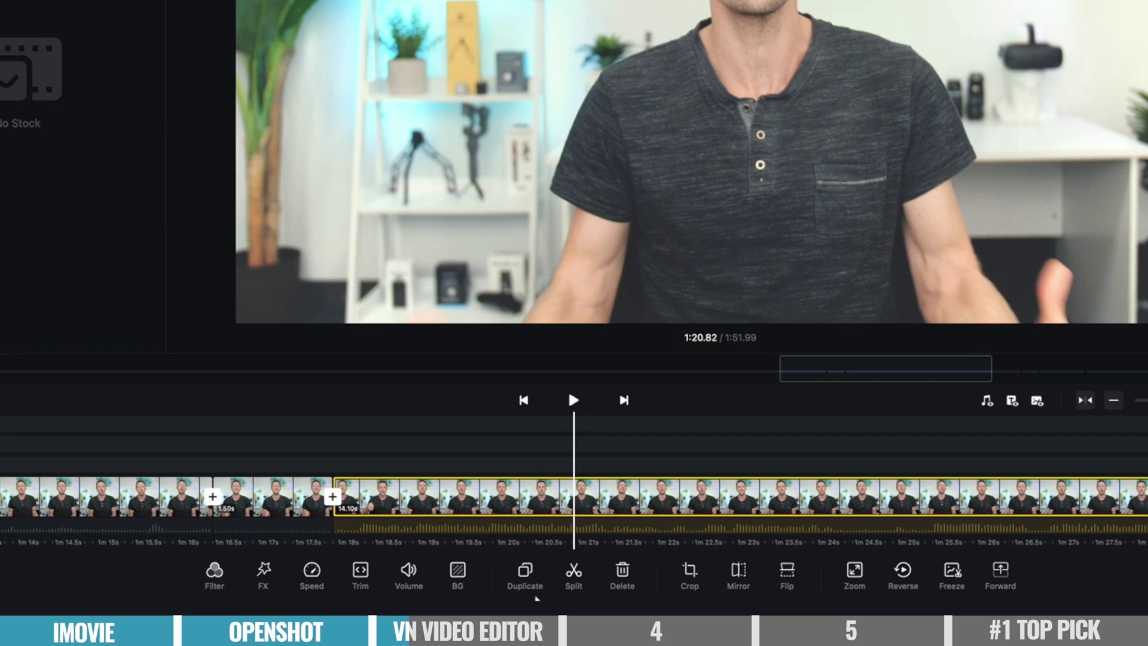
click(361, 574)
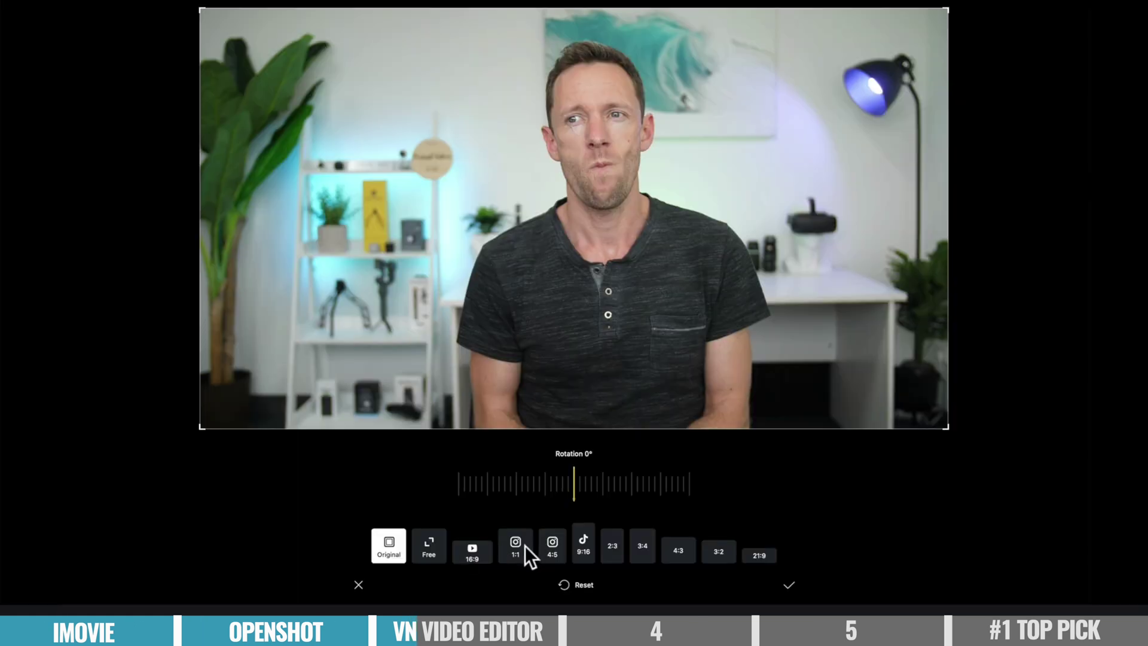
click(525, 545)
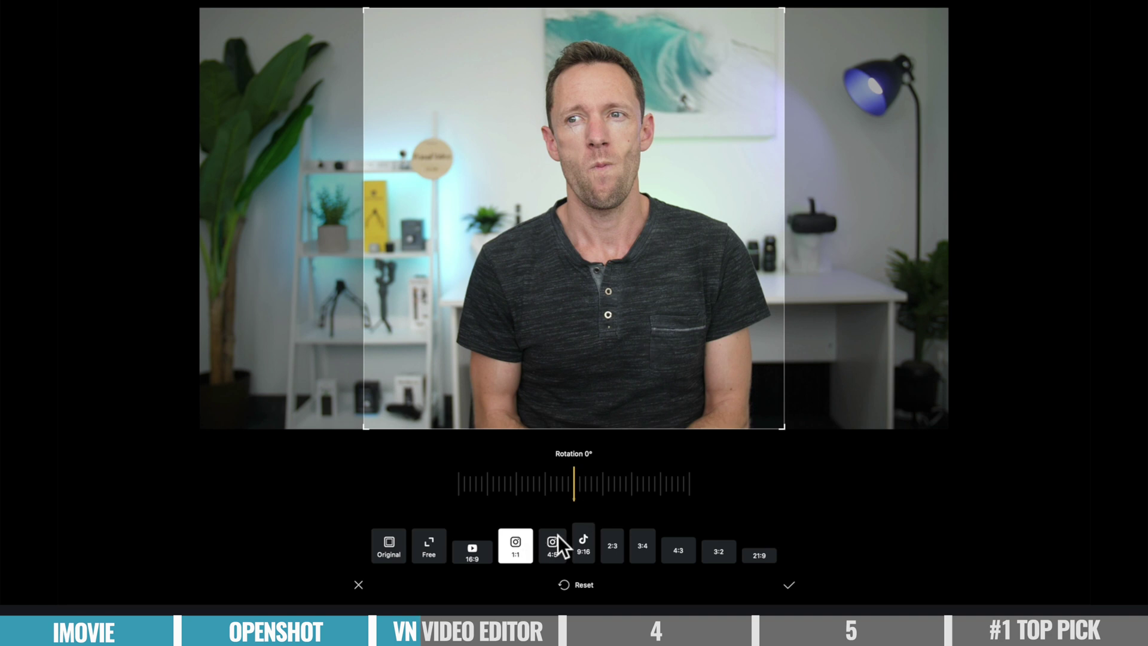
click(556, 538)
click(583, 544)
click(613, 544)
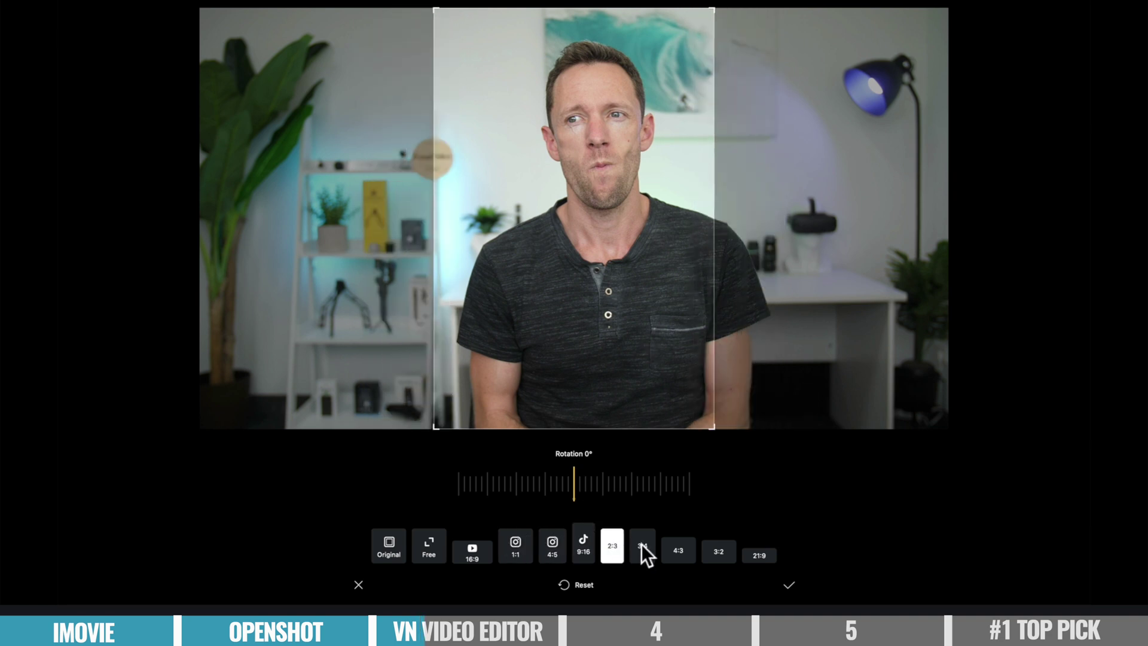
click(641, 543)
click(678, 550)
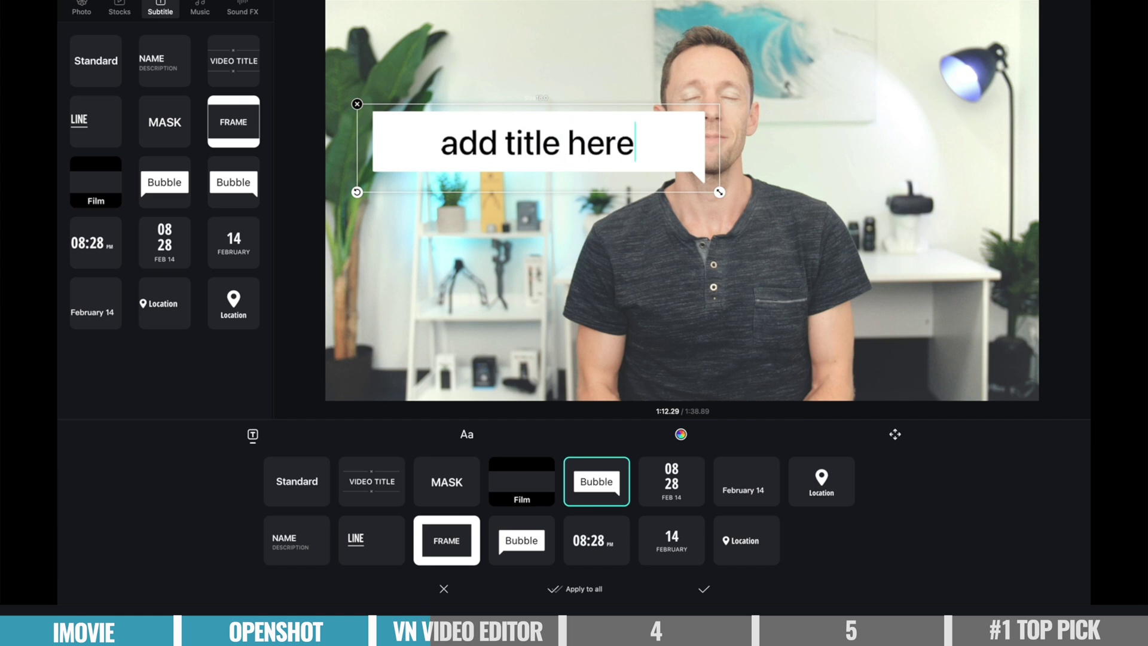
Make the title bubble white with dark text after trying pink
click(680, 434)
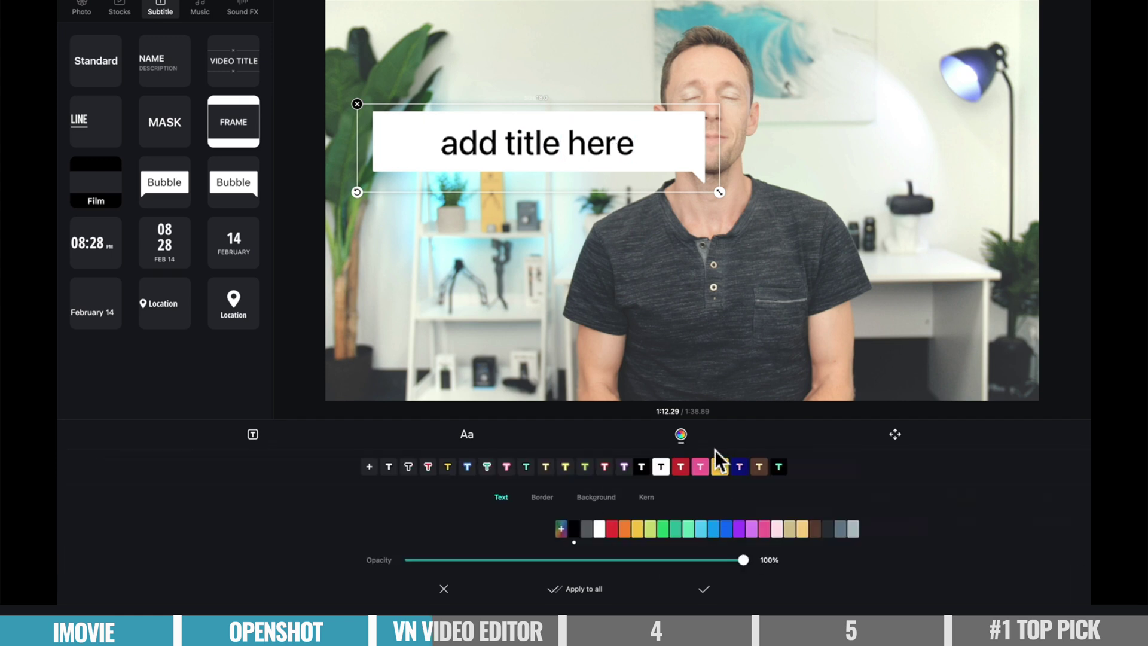
click(696, 467)
click(660, 466)
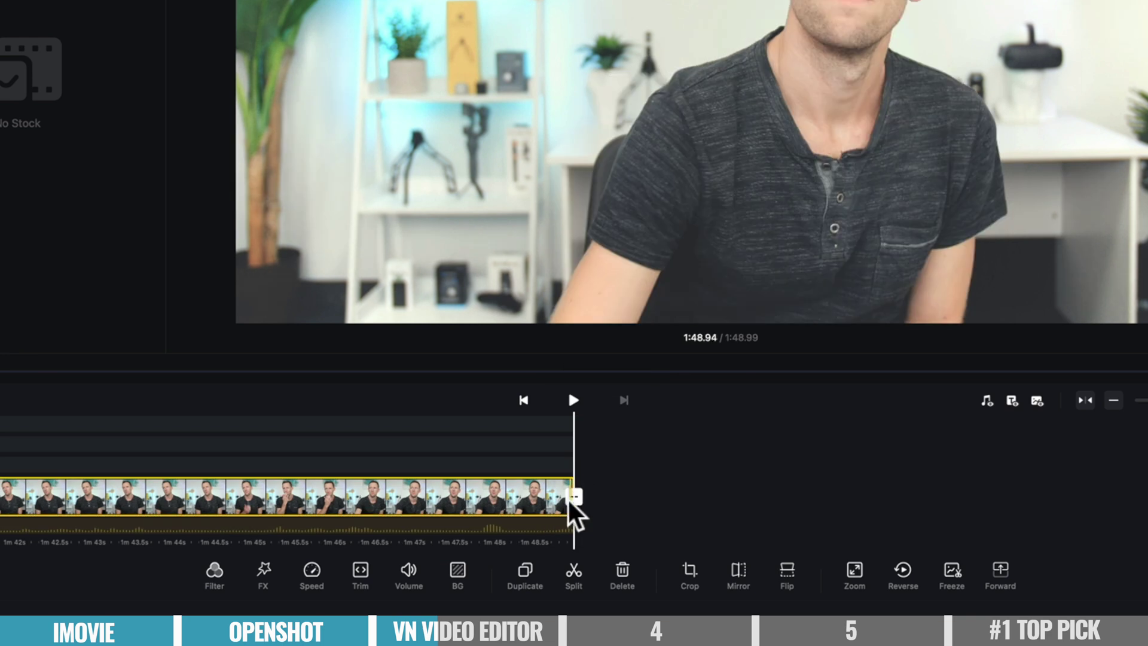
Add a keyframe to the clip at the playhead and ease it with the Circ curve
scroll(568, 502, left, 10)
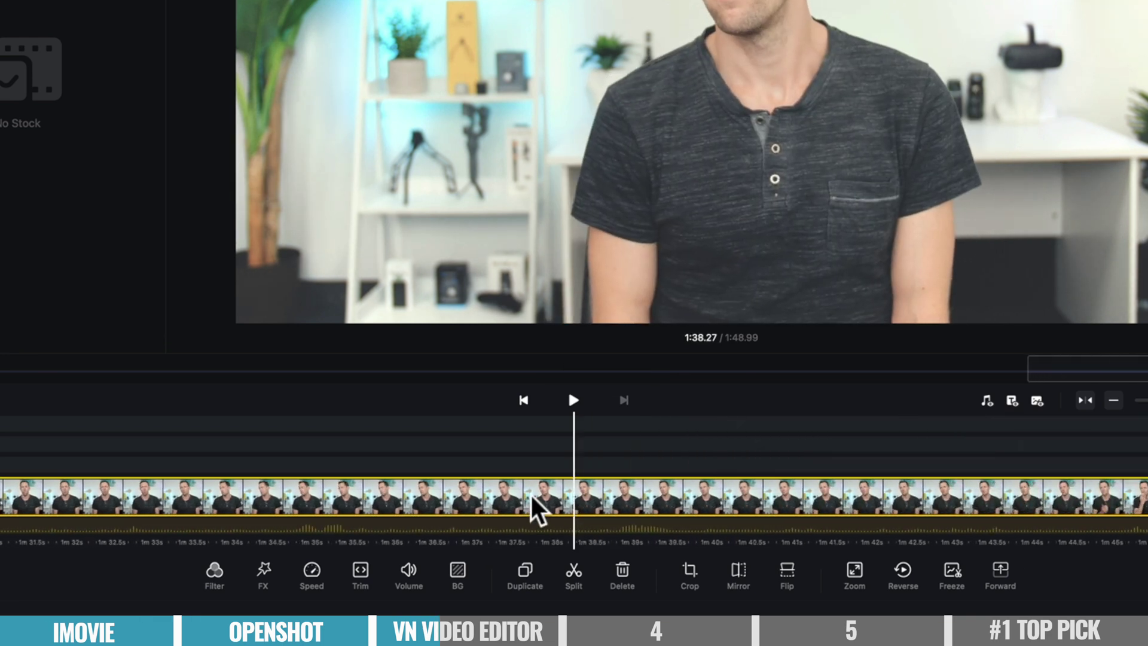
click(555, 450)
scroll(584, 507, right, 2)
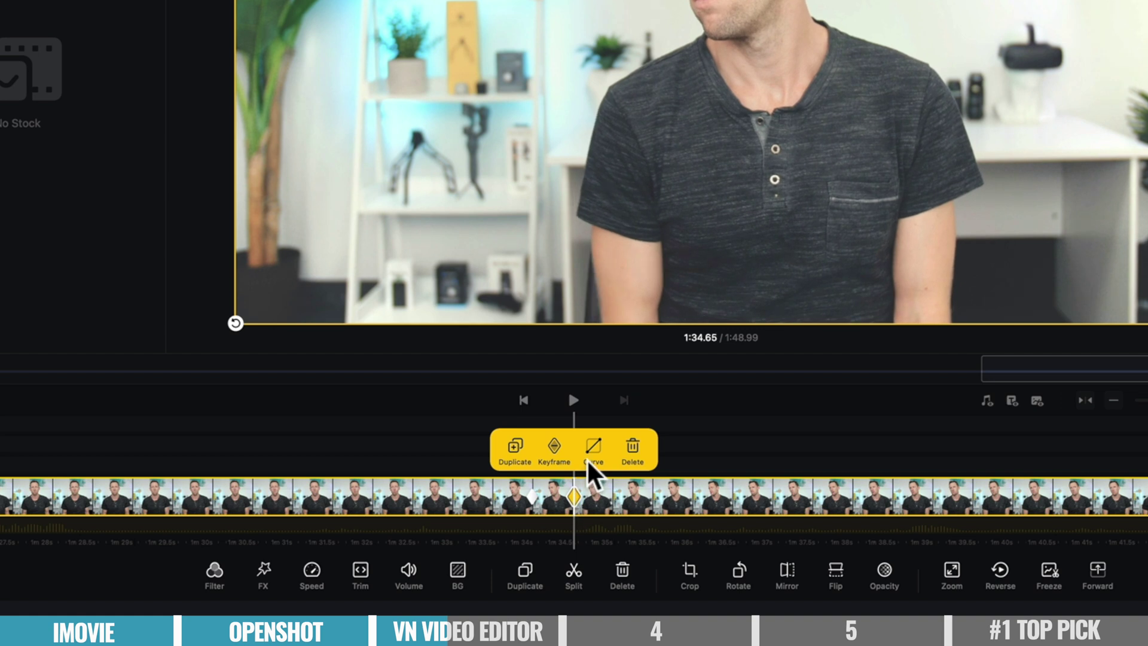
click(593, 449)
click(445, 431)
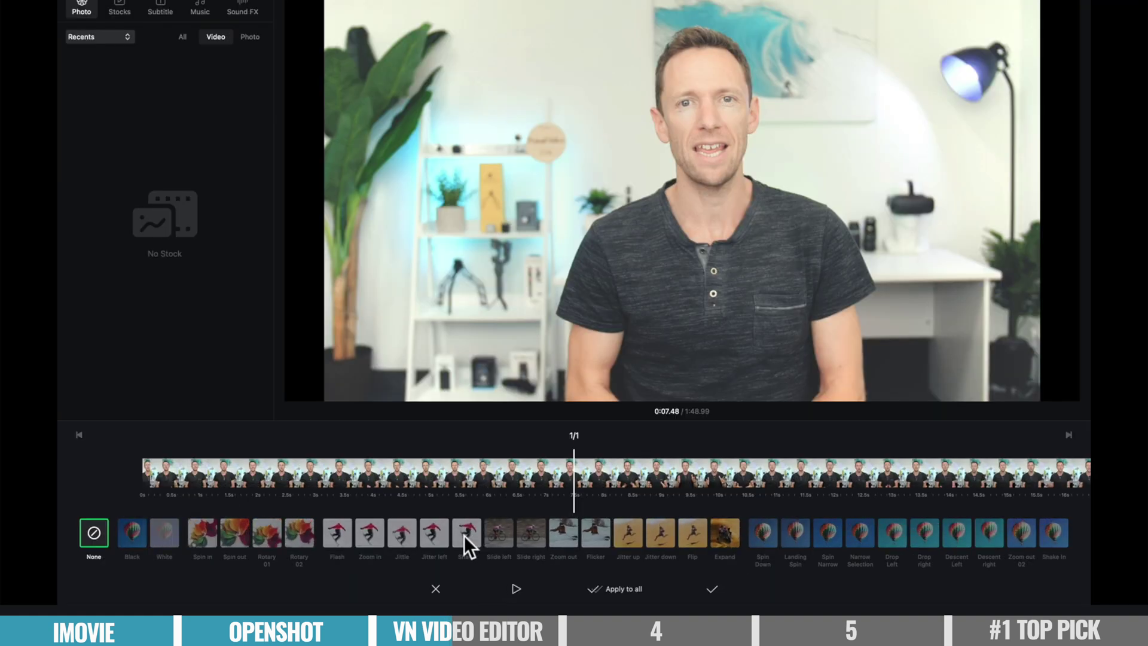
Add a Jitter down transition after trying Shake and Flicker, and cut shadows from +38 to +13
click(466, 534)
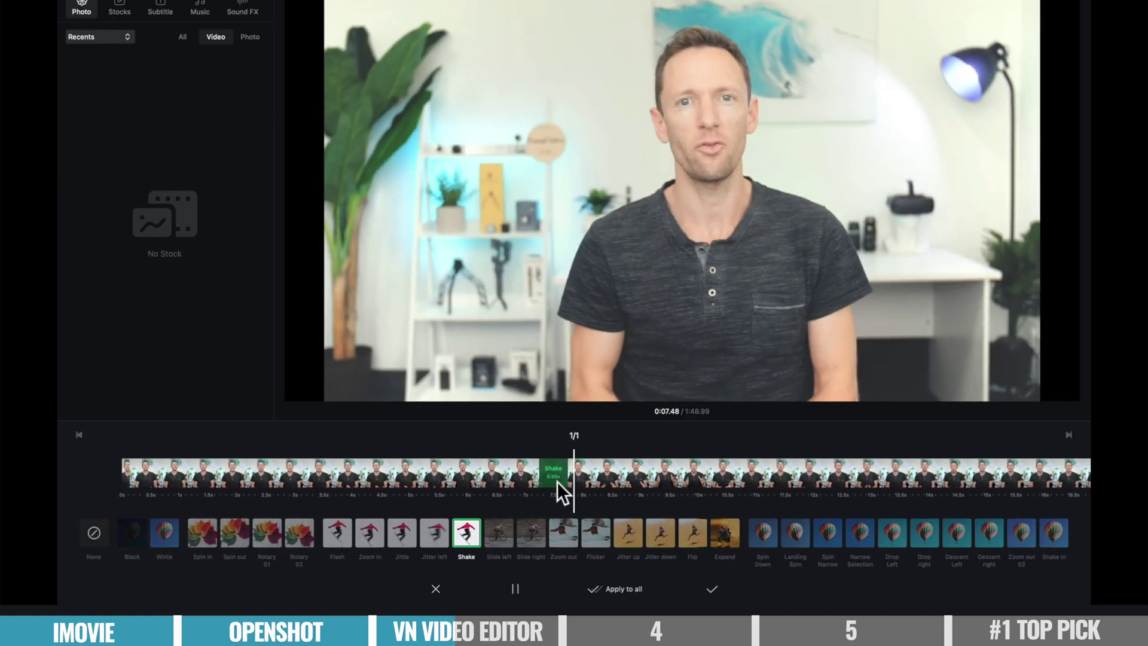
click(599, 532)
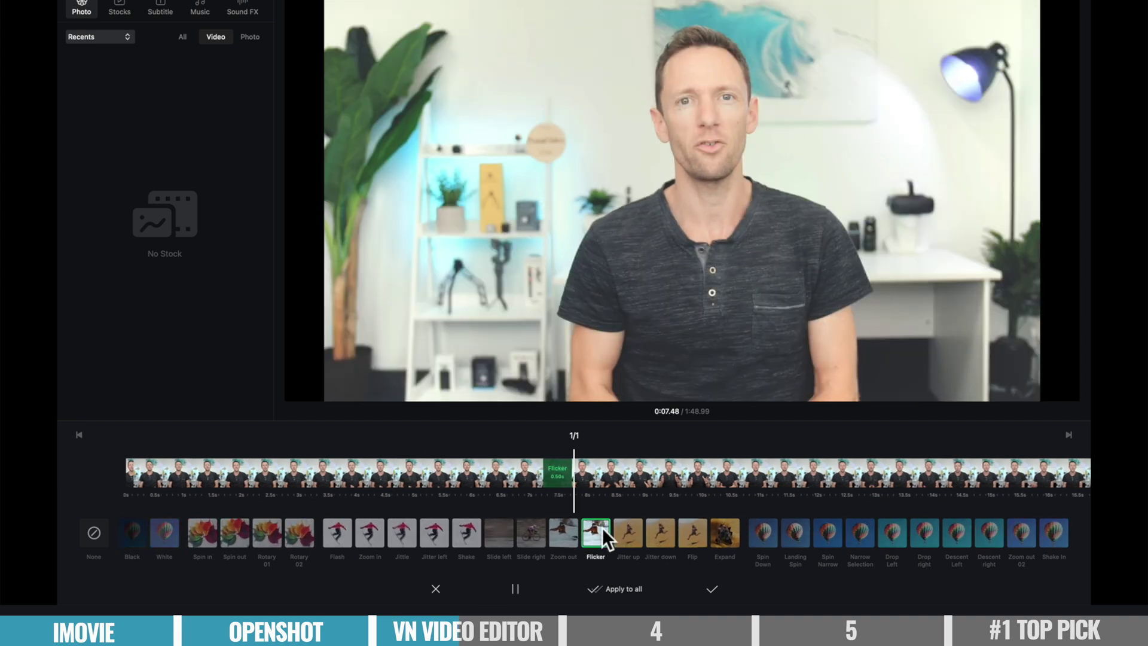
click(654, 536)
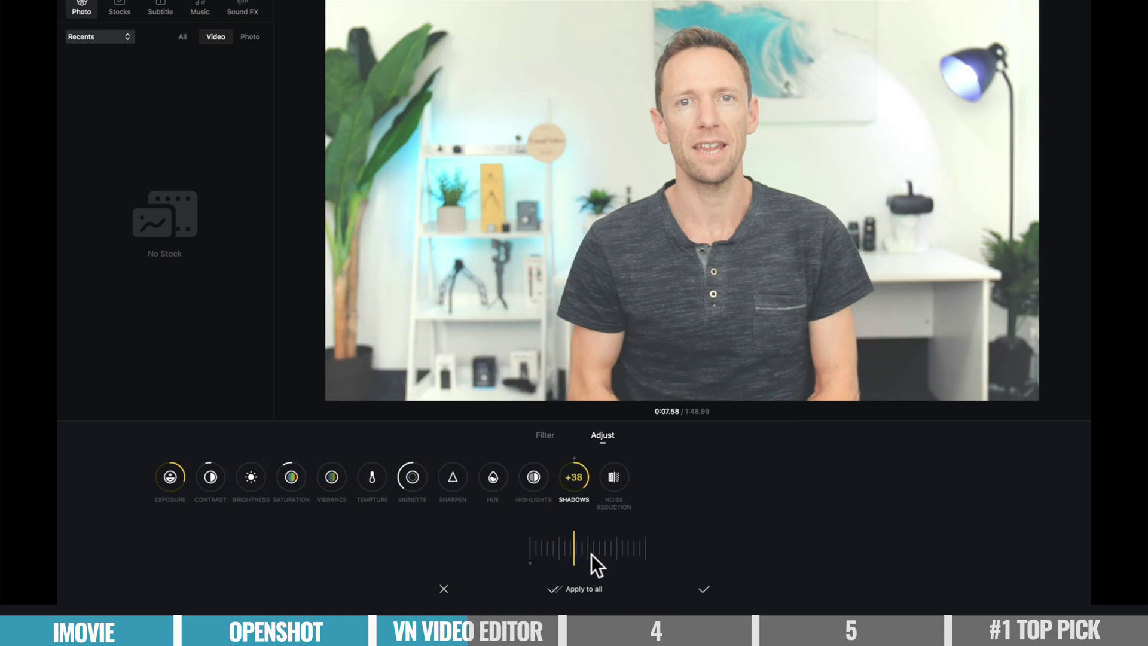
drag(590, 553, 622, 552)
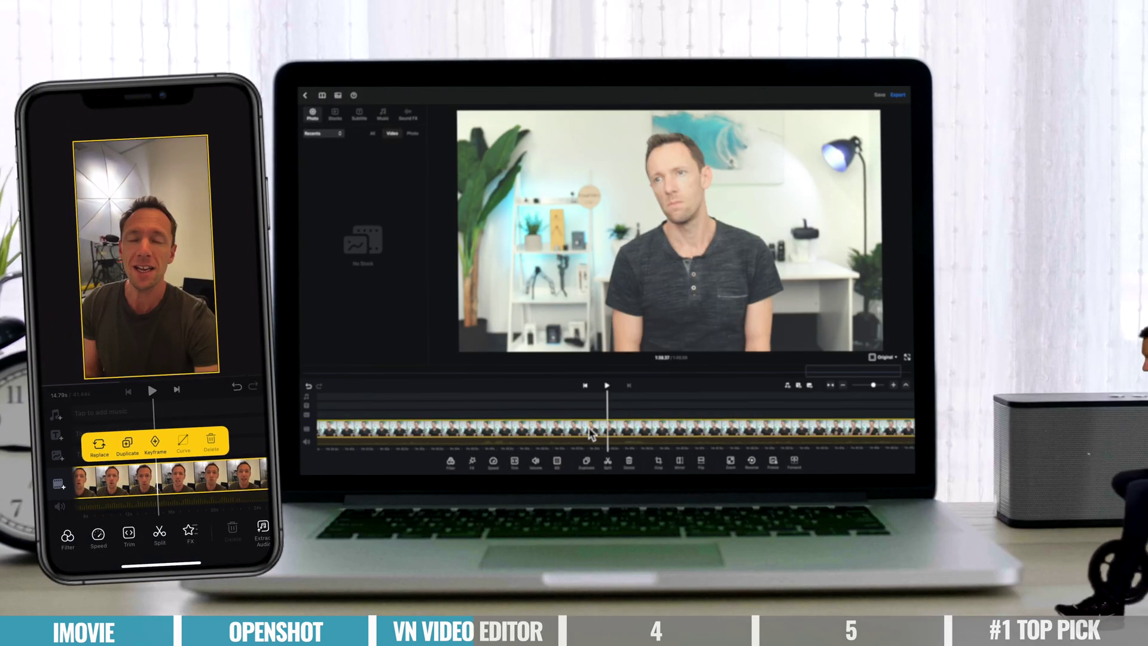
Give the selected clip a curved speed change and the Zoom Out motion preset
click(591, 435)
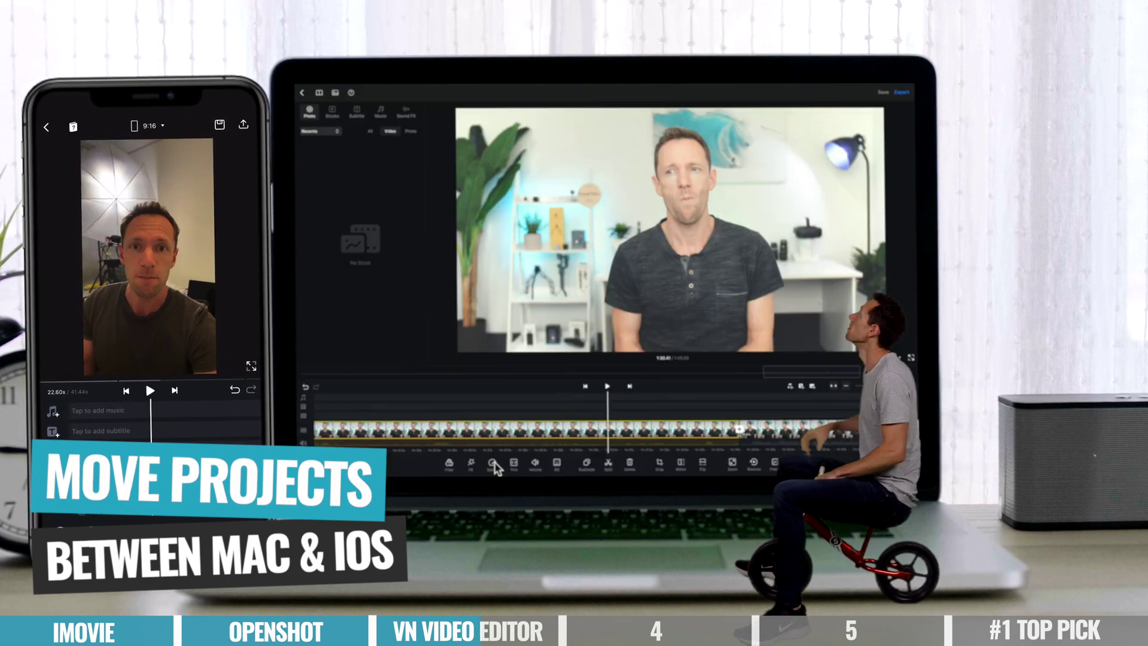
click(492, 464)
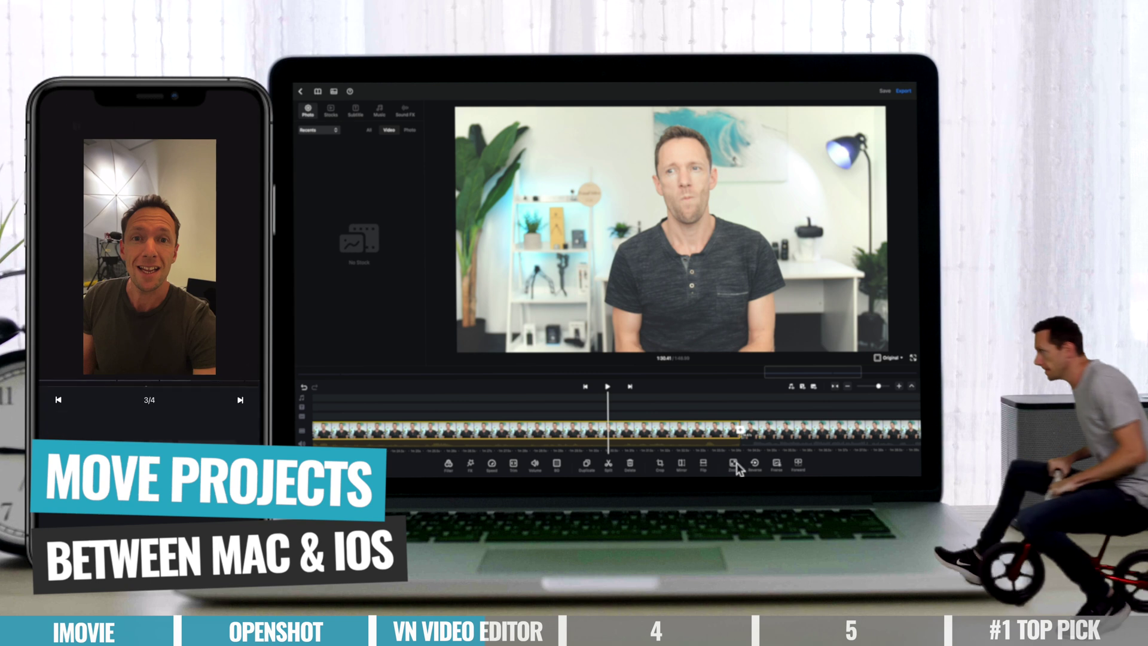
click(735, 465)
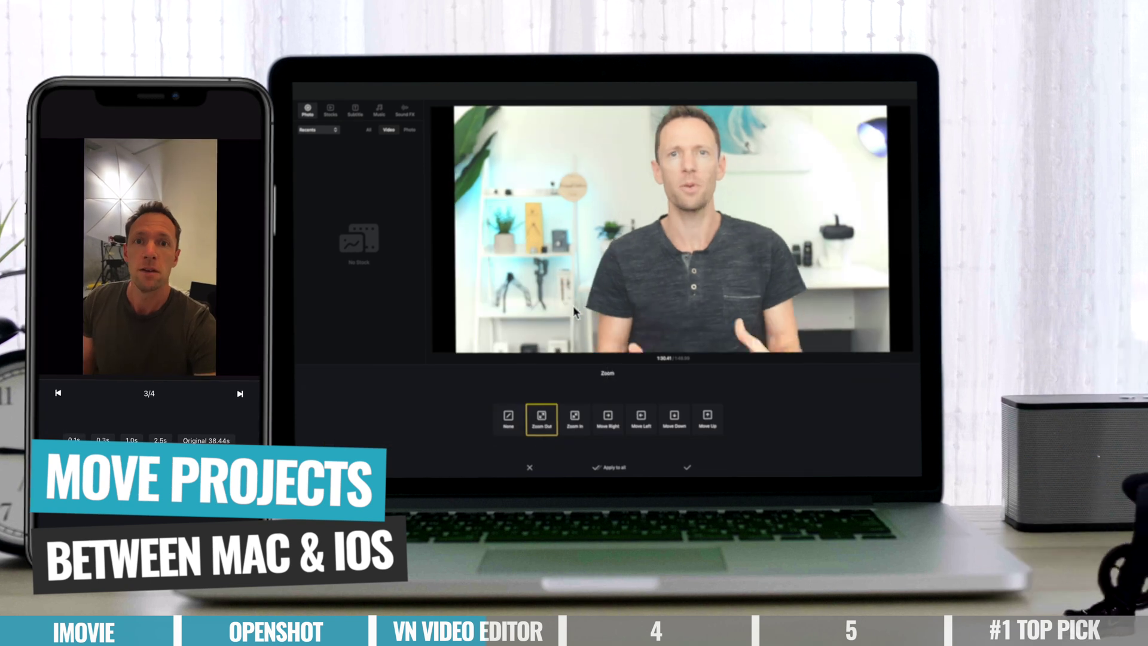
click(510, 425)
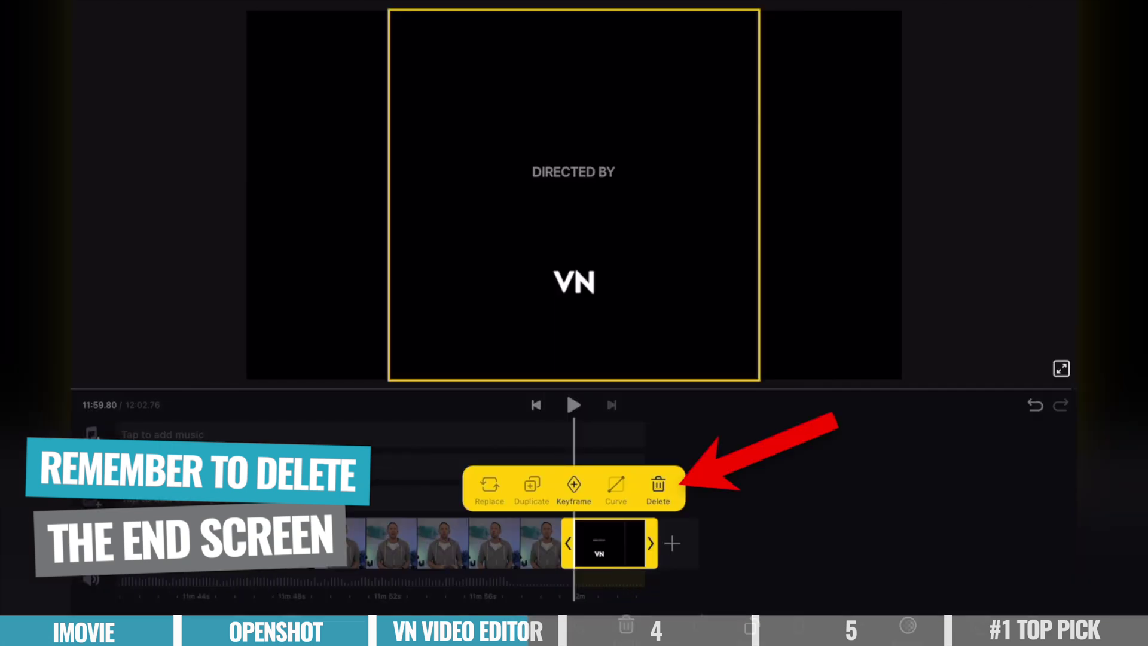
Delete the VN end-screen clip at the end of the timeline
click(658, 487)
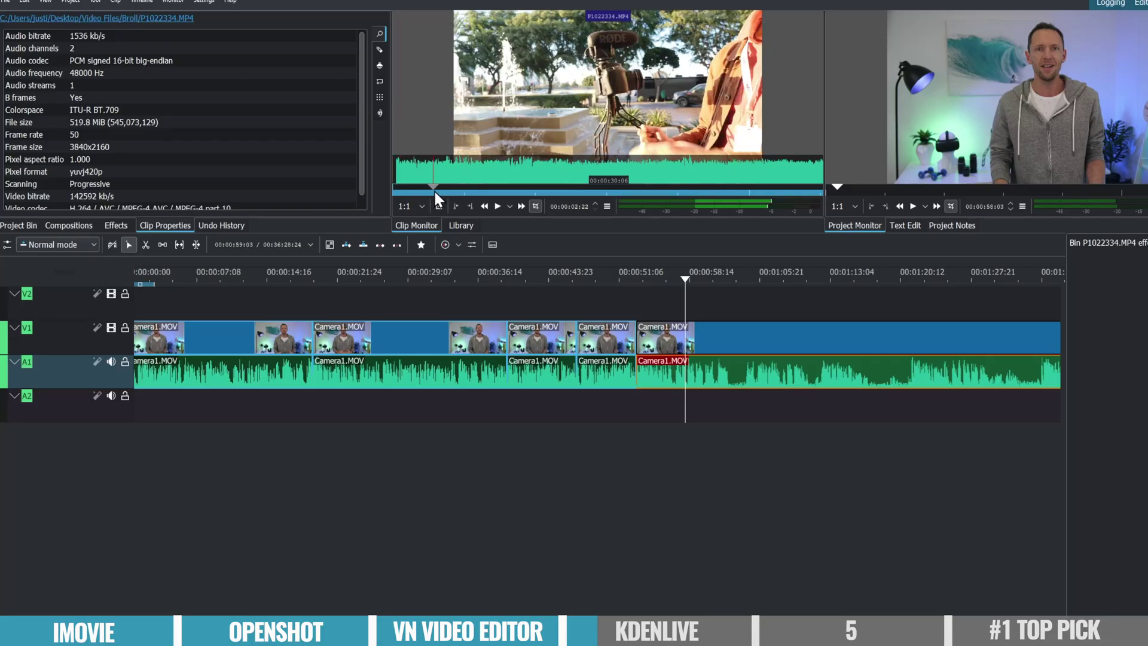
Set in and out points around the wanted section in the Clip Monitor
click(426, 193)
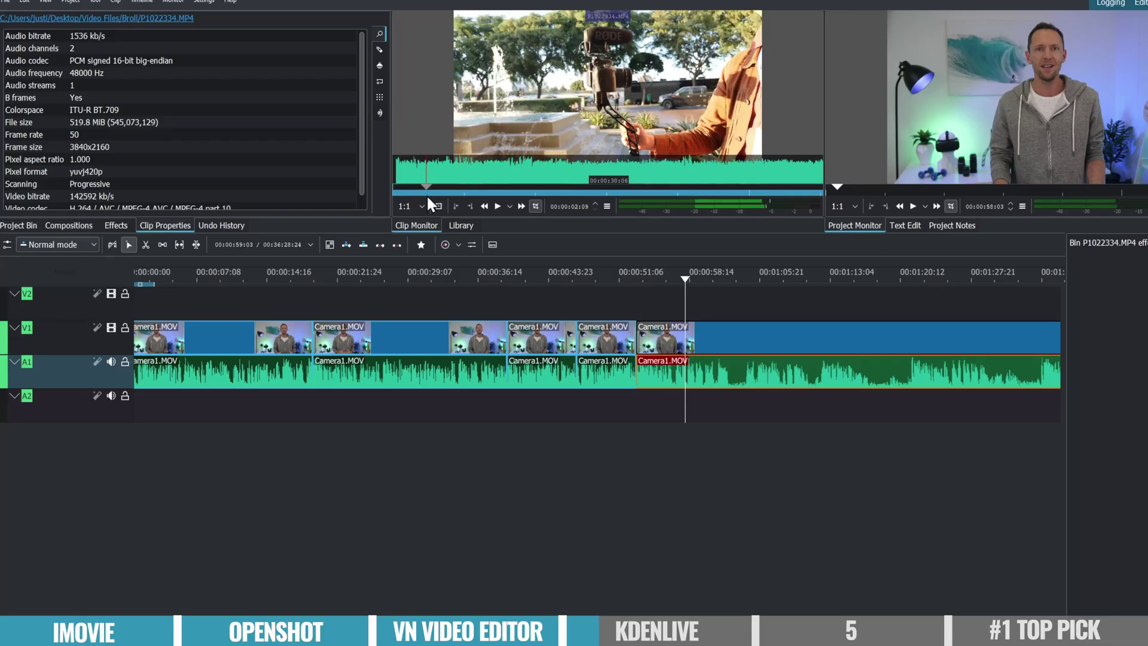
key(i)
click(632, 191)
key(o)
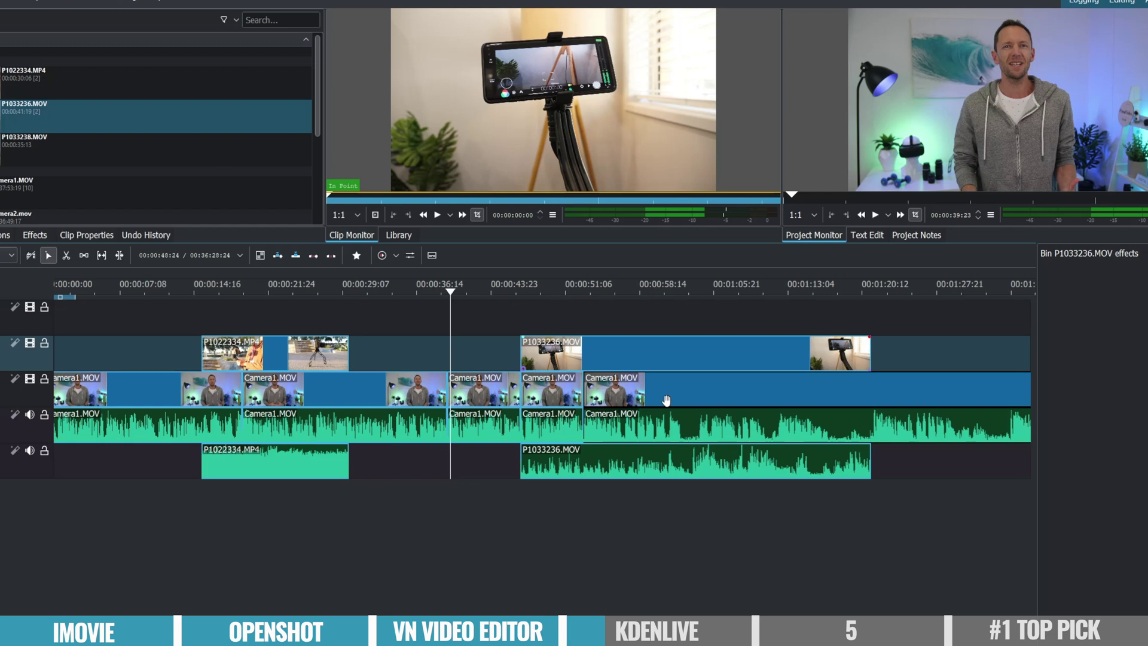
Restyle the name title in Montserrat Black with bold weight
click(845, 469)
right_click(829, 459)
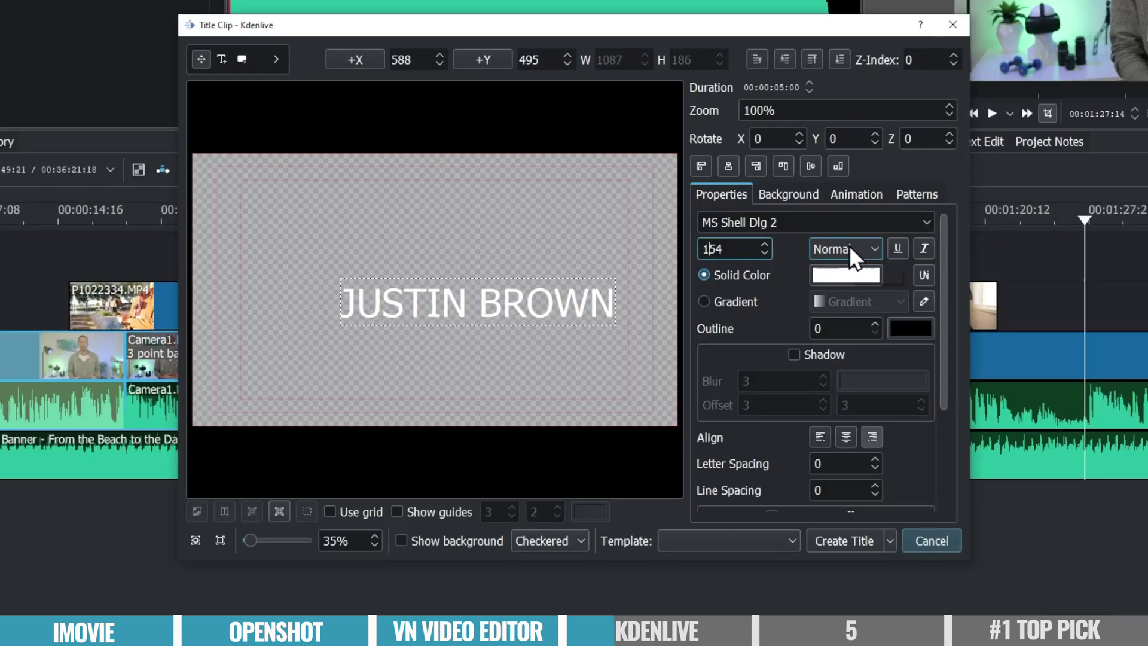
scroll(752, 287, down, 3)
scroll(752, 291, up, 3)
click(771, 220)
click(904, 263)
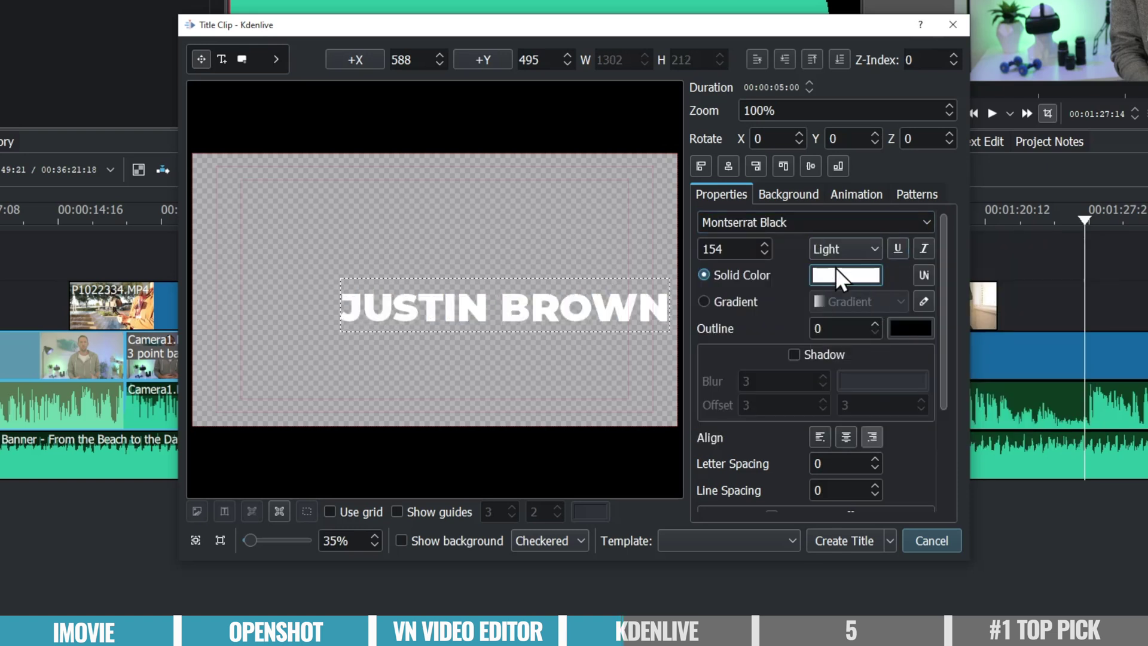
click(845, 249)
click(838, 306)
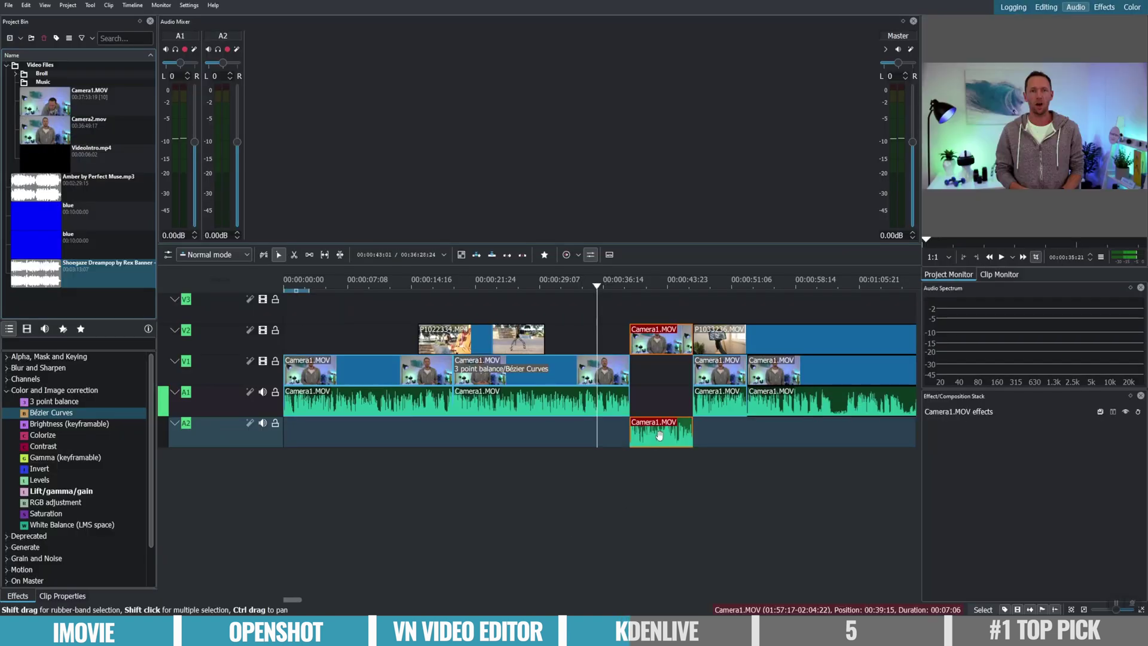
Put the Shoegaze Dreampop music on A2, disable proxy clips, and trim Camera1.MOV's start
drag(55, 269, 302, 462)
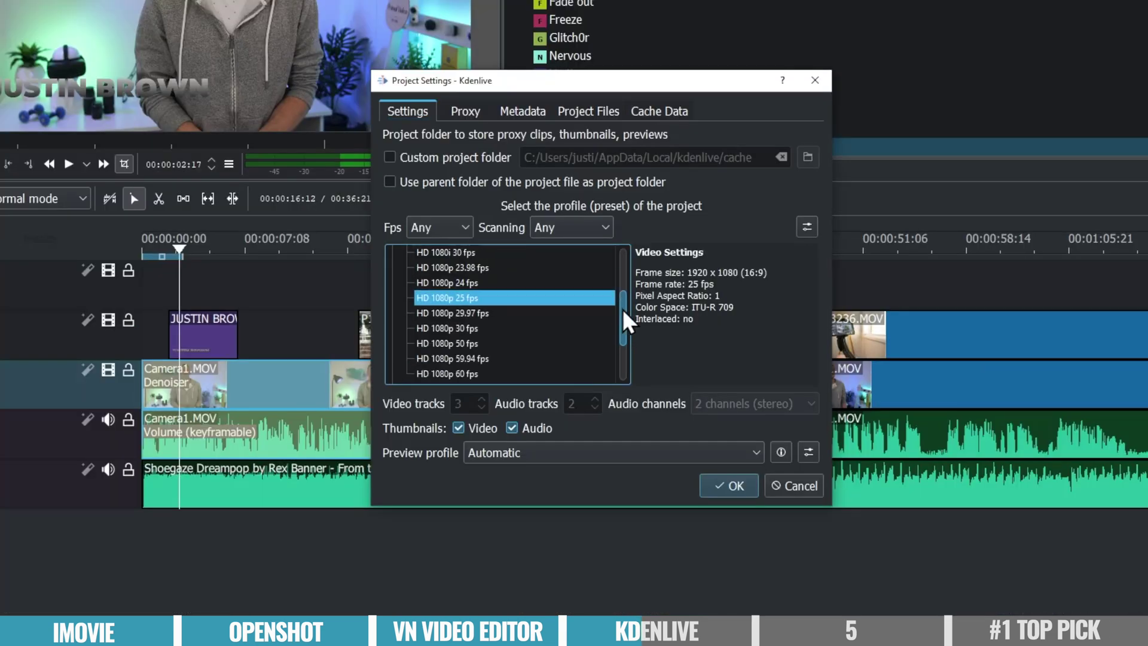
click(469, 114)
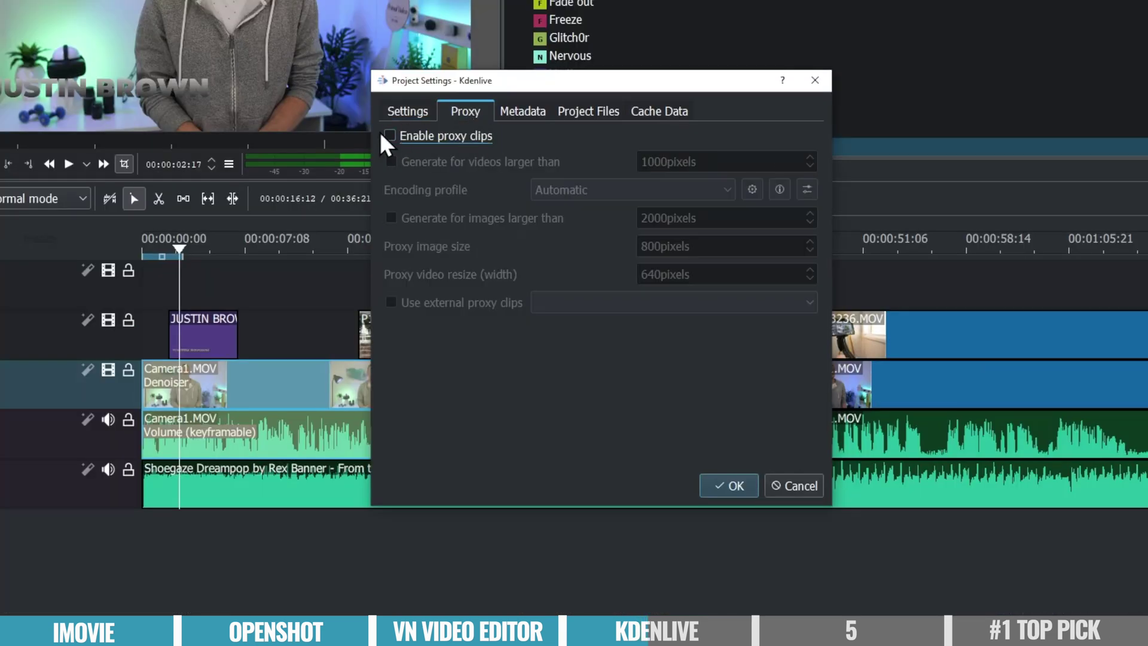
click(472, 135)
click(566, 107)
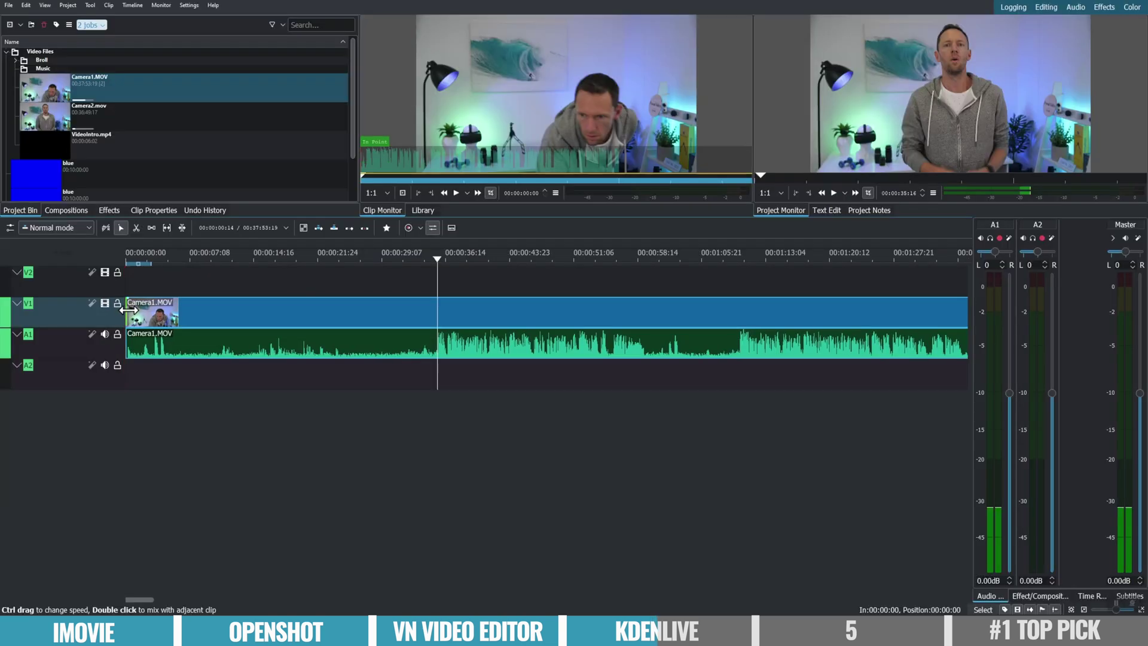
drag(126, 314, 374, 319)
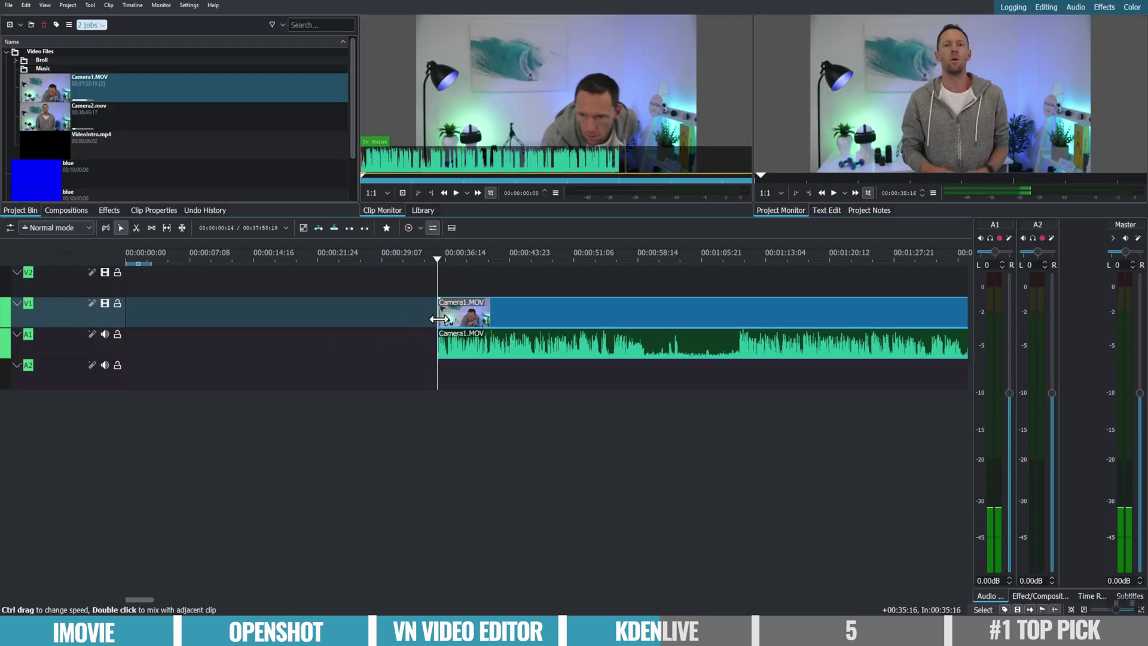
Slide the three Camera1.MOV clips together at the timeline start, closing the gaps
drag(445, 313, 133, 312)
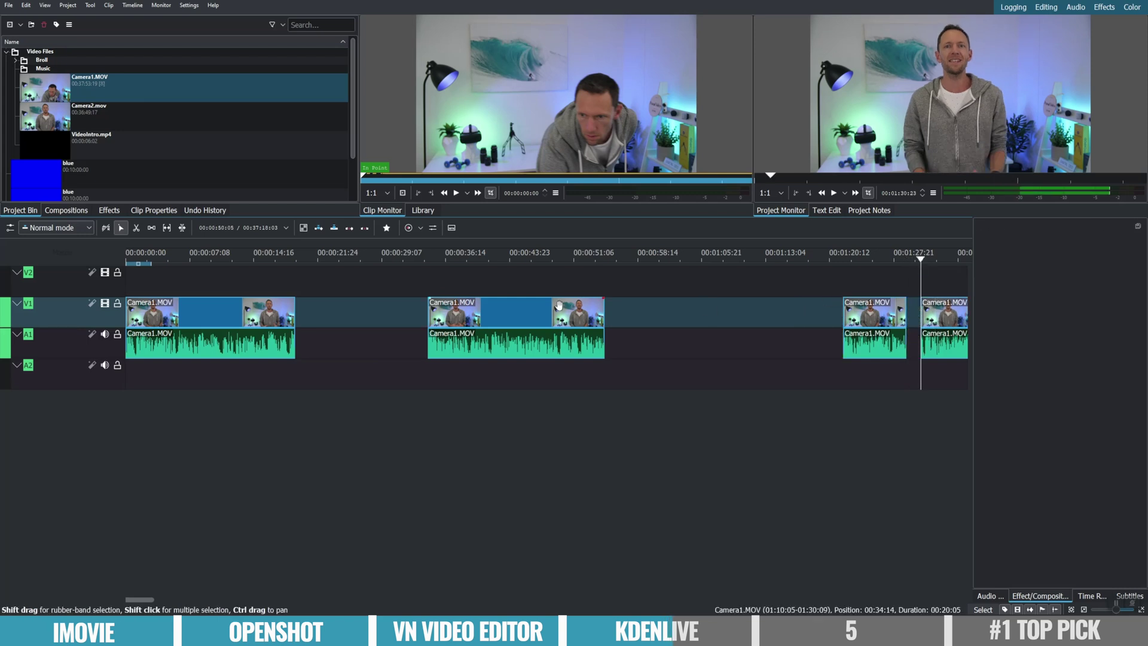
drag(559, 306, 378, 309)
drag(949, 317, 563, 314)
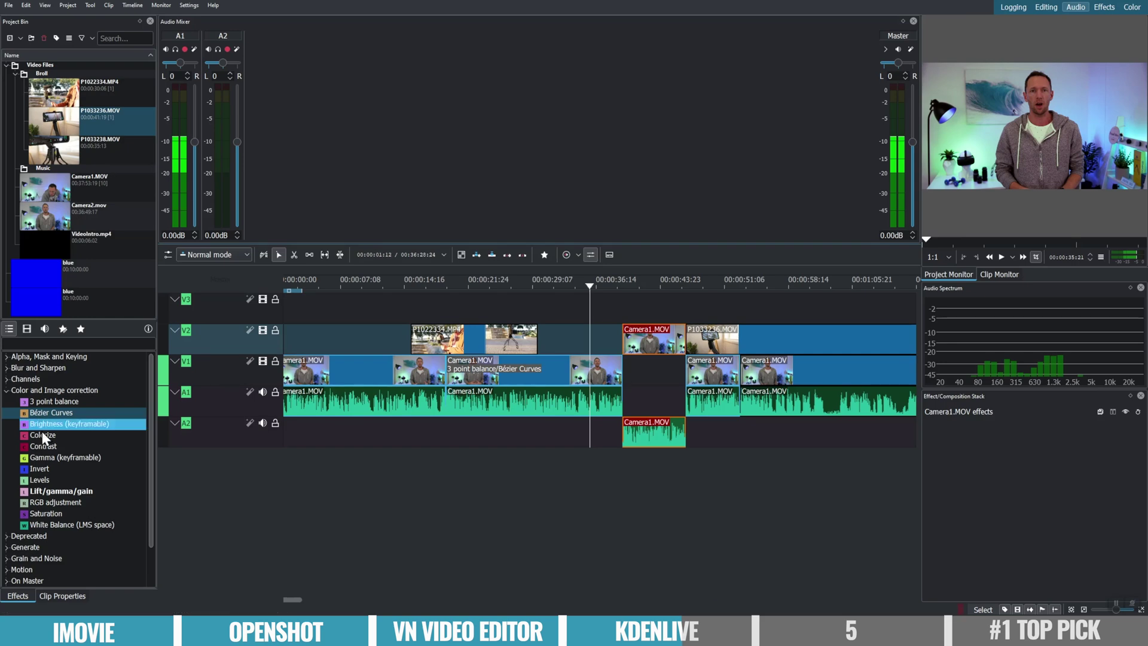
click(16, 74)
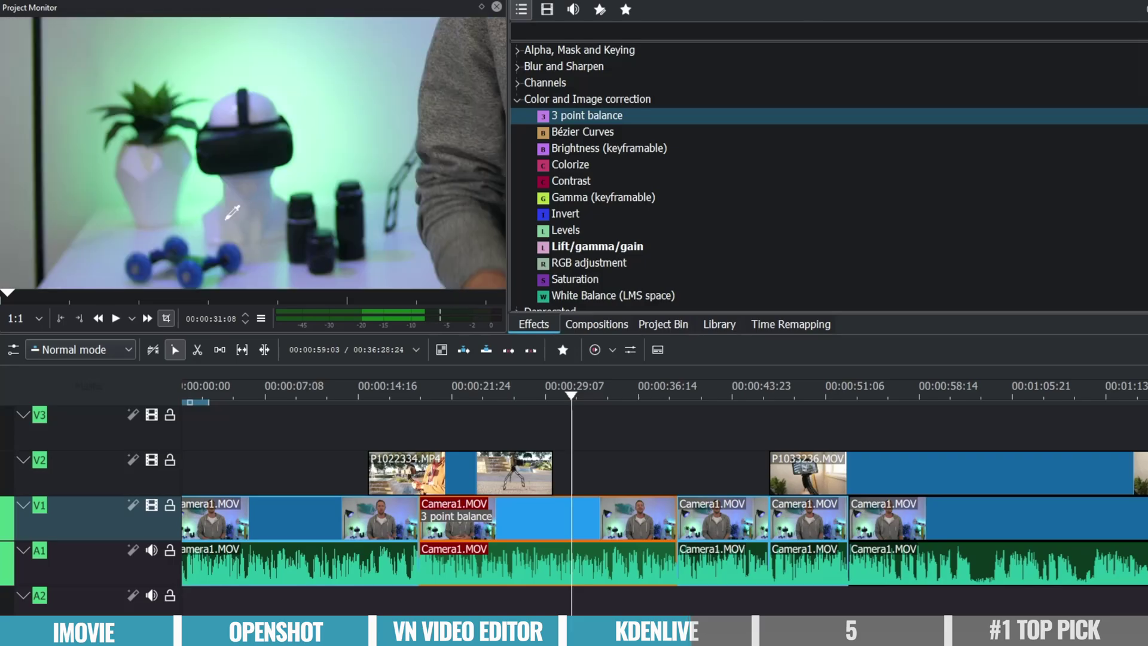
Balance colours from a neutral sample, brighten the RGB curve's highlights and raise Green midtones
click(154, 157)
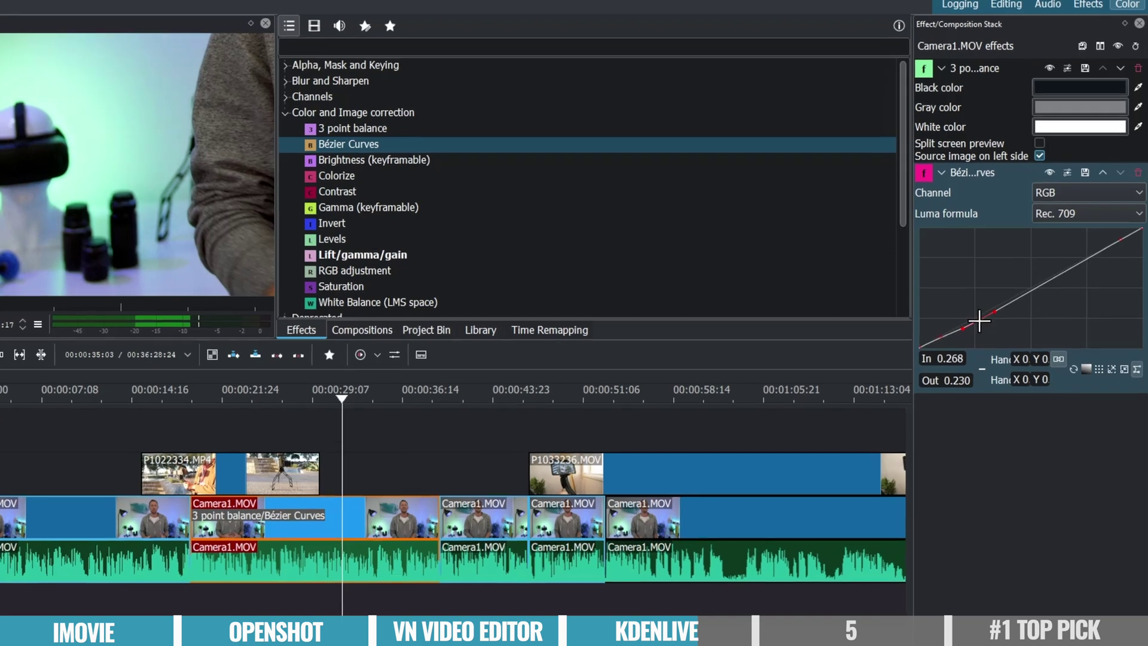
drag(975, 321, 1074, 250)
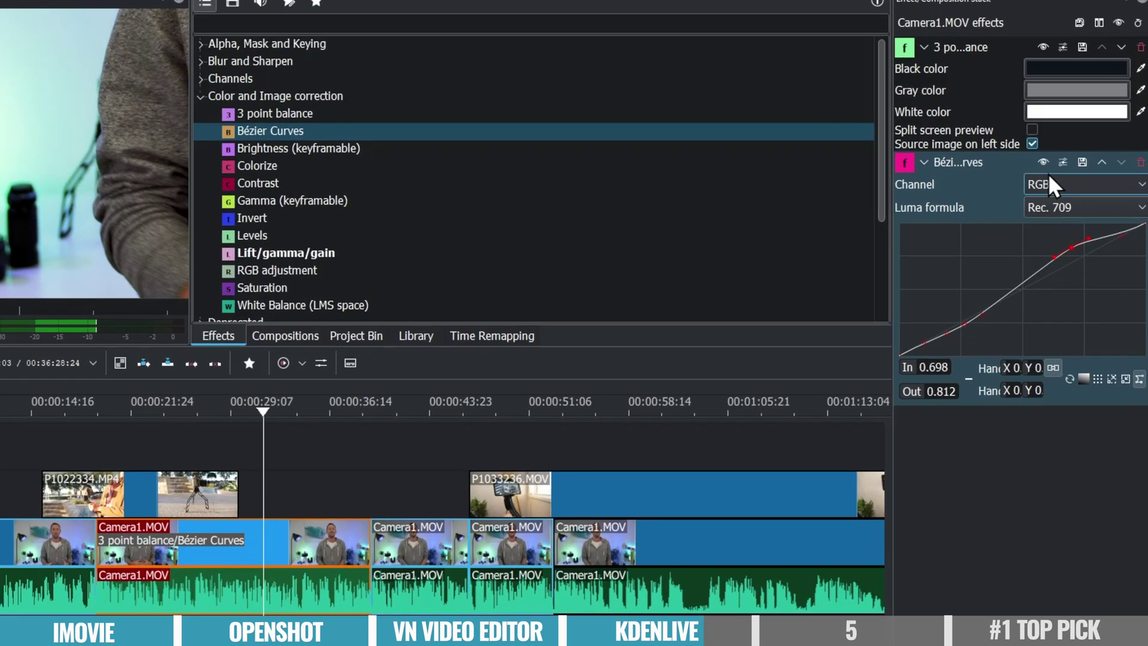
click(1070, 190)
click(1073, 240)
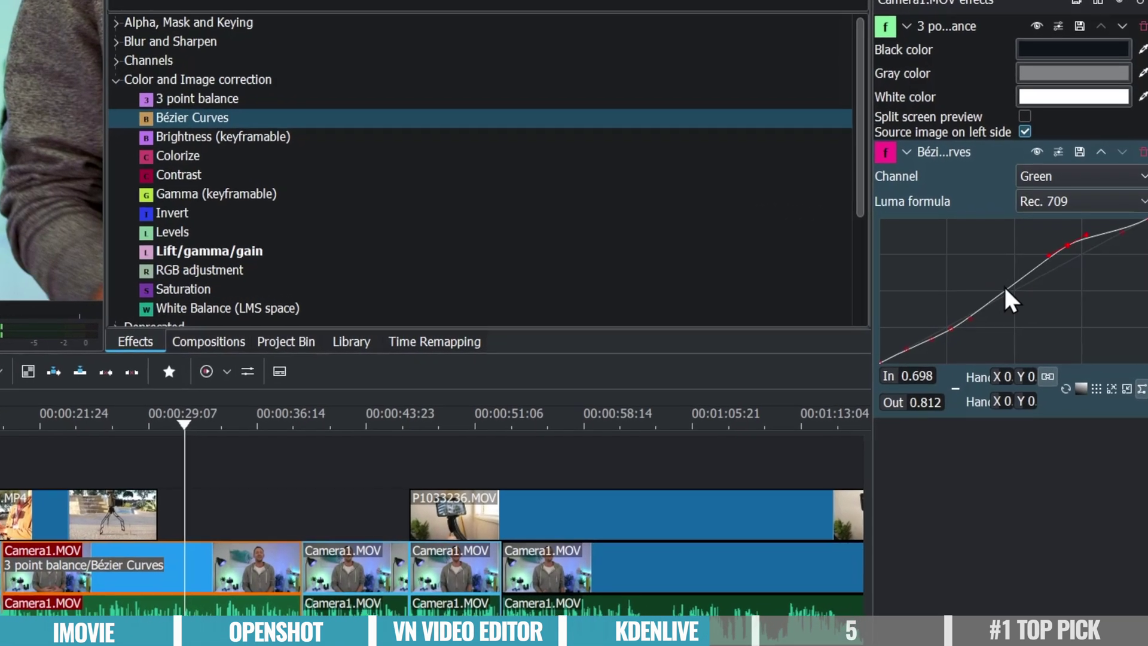
drag(995, 299, 991, 275)
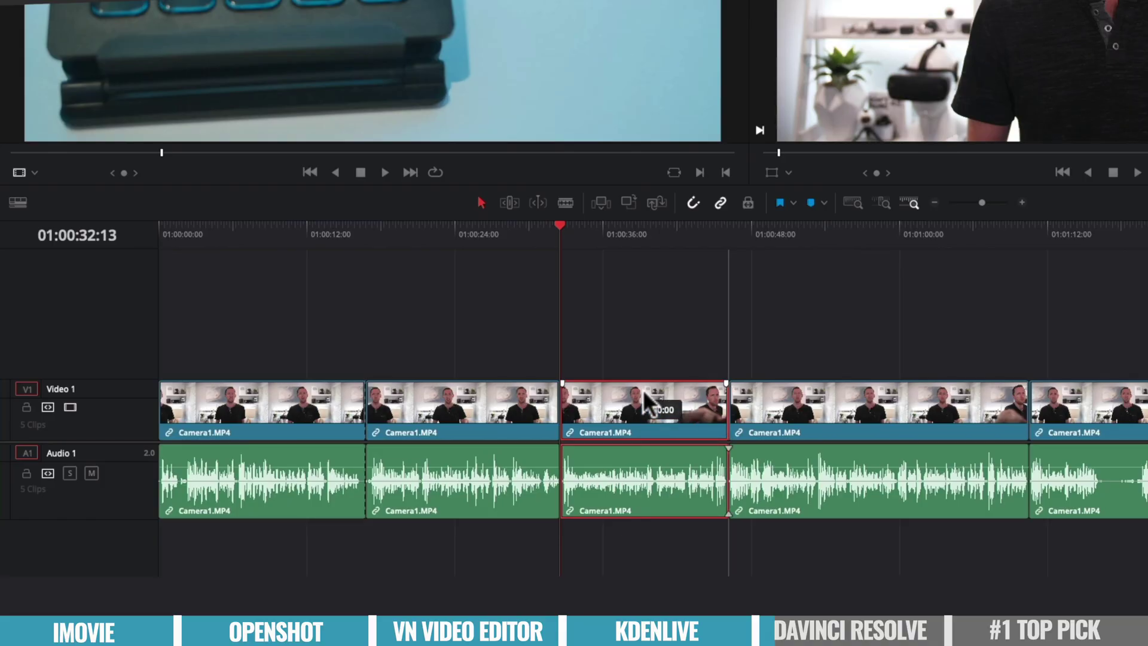
Shuffle the Camera1.MP4 clips via Video 2 so the Video 1 gap is closed
drag(644, 392, 644, 358)
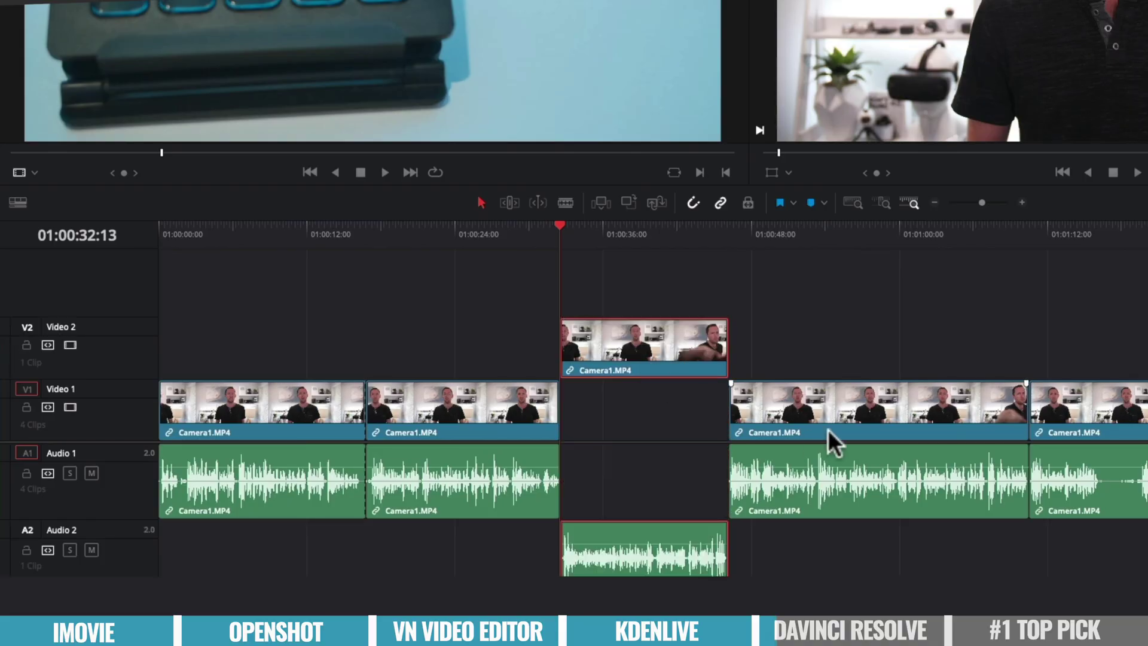
drag(827, 429, 730, 423)
drag(831, 419, 748, 402)
drag(656, 352, 953, 400)
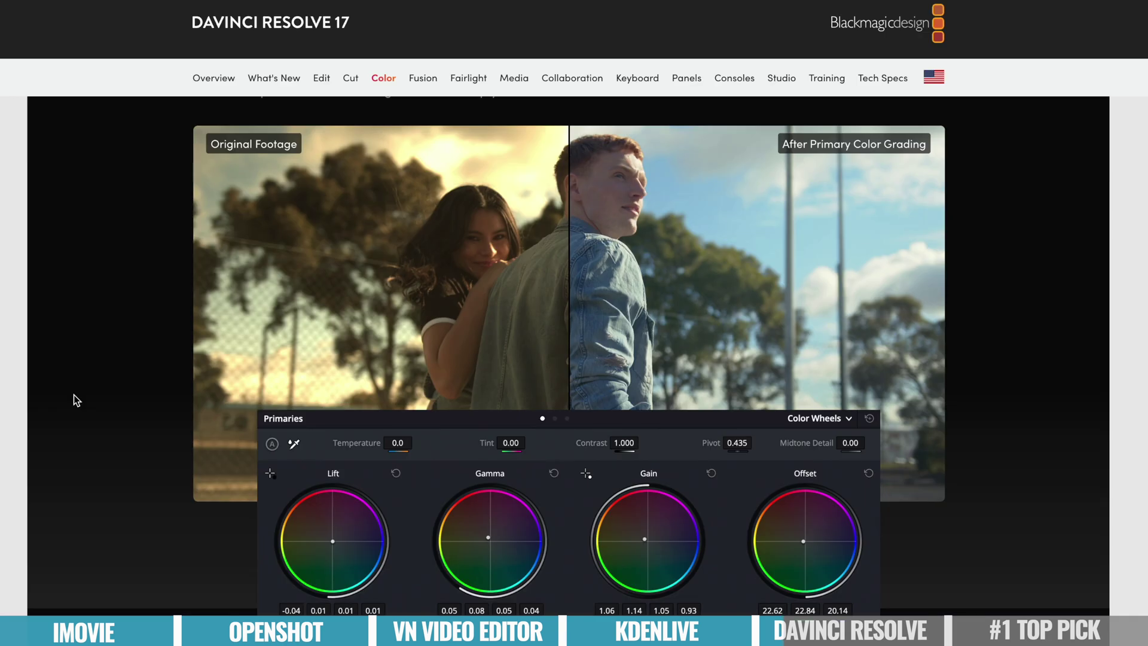
Shorten the end of the second Camera1 clip and select the following clip
scroll(74, 394, down, 10)
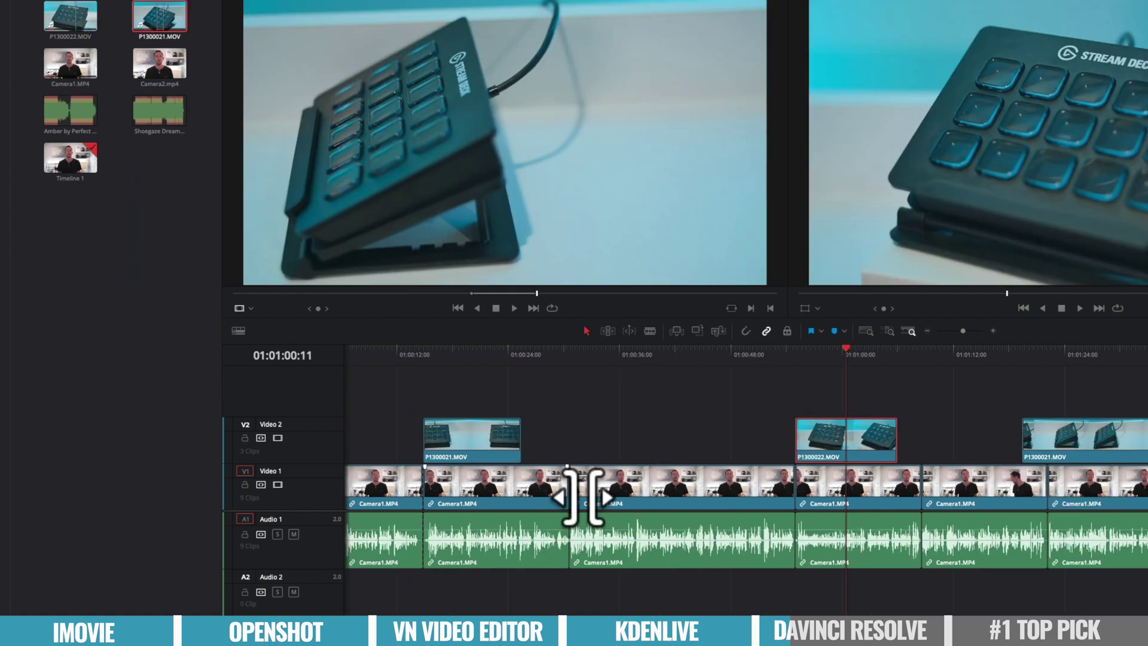
drag(571, 492, 552, 487)
click(613, 493)
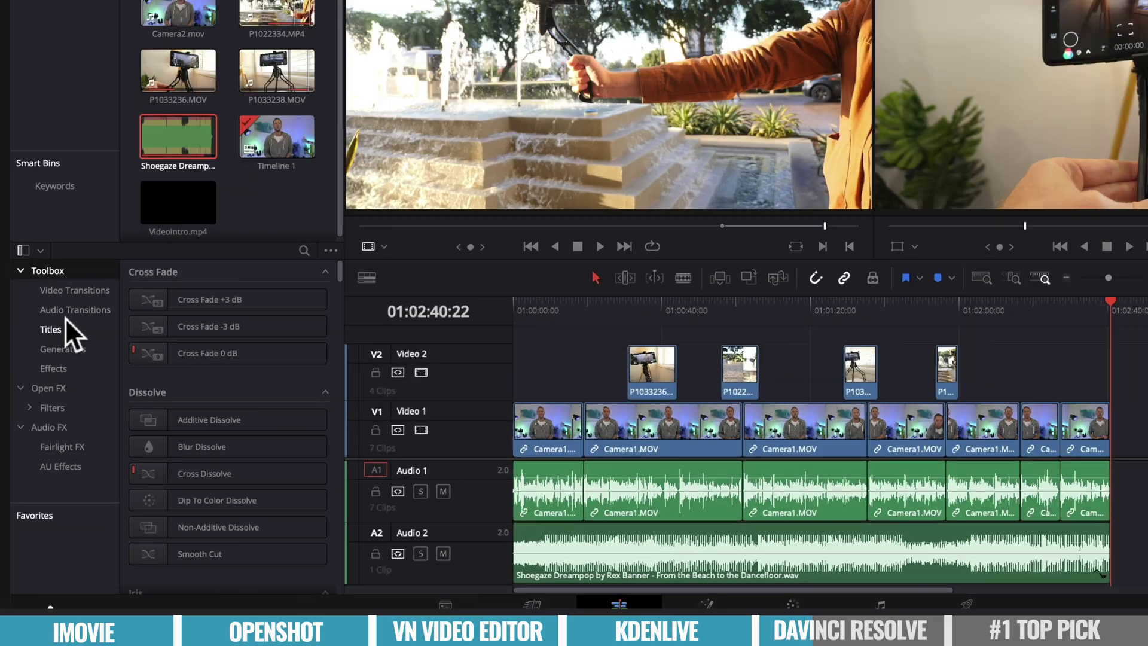
Add a text title with 100% background opacity and place it lower left
click(70, 323)
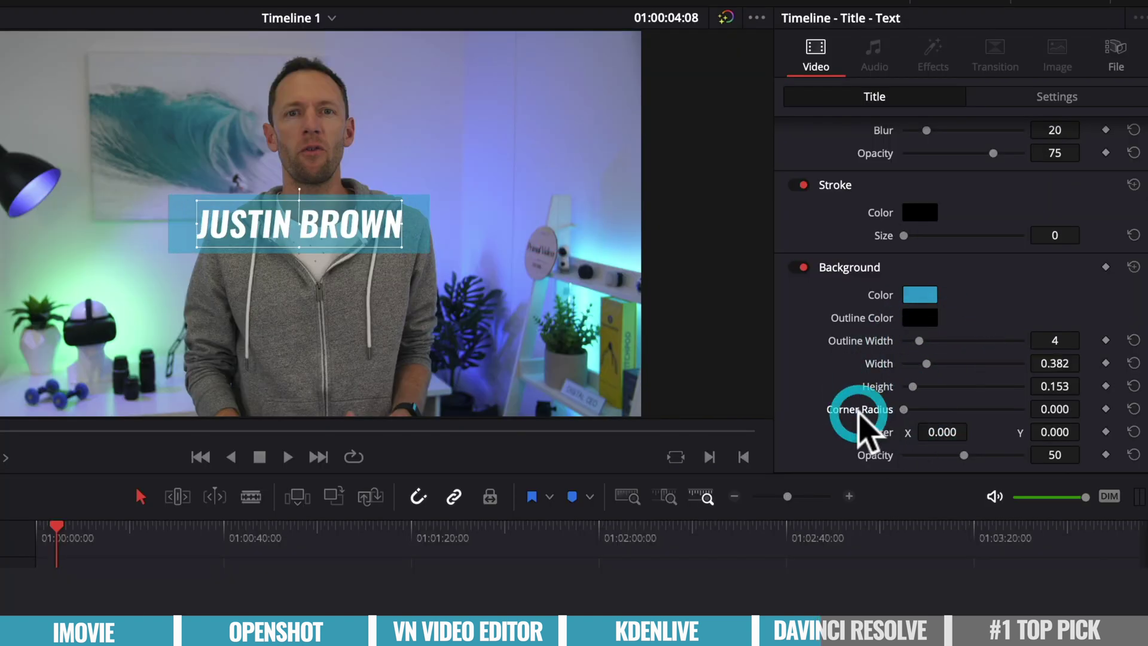
drag(964, 455, 1100, 472)
drag(332, 225, 153, 350)
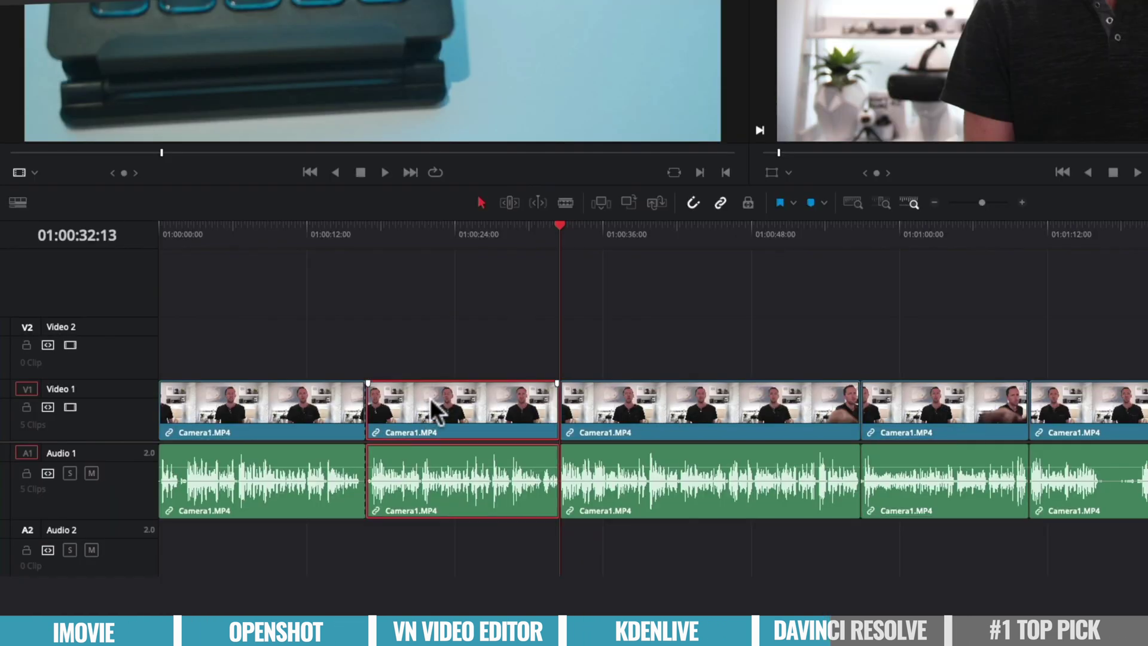
Move a clip later and drop the keypad clip onto Video 2, adjusting the Video 1 edit
drag(429, 397, 749, 408)
click(84, 200)
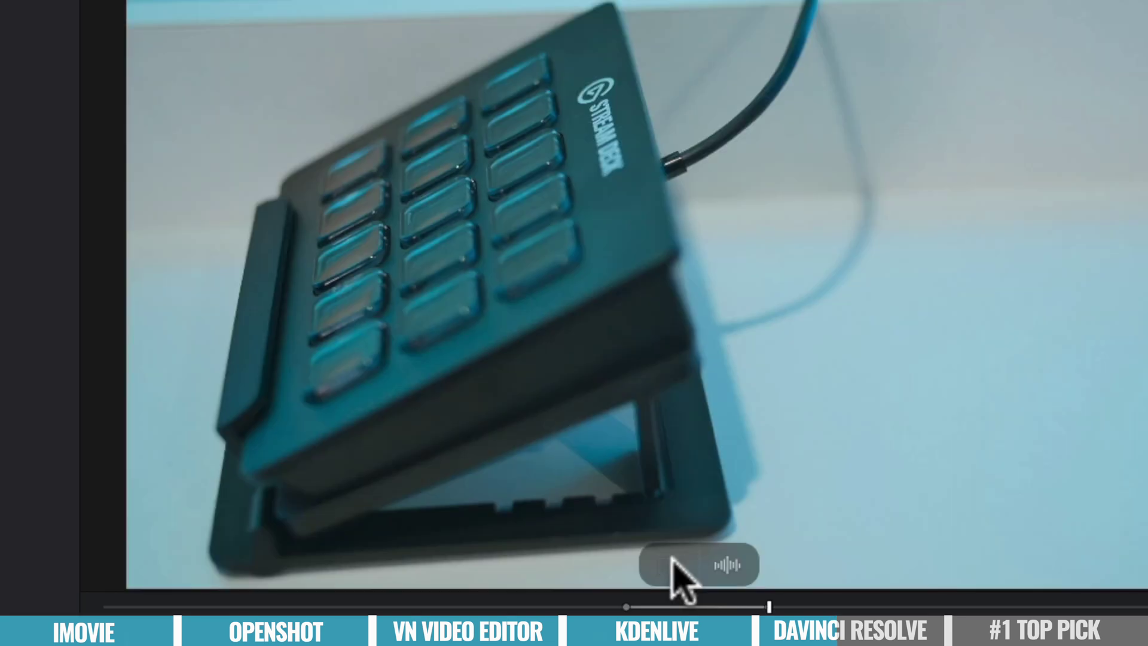
drag(671, 557, 633, 358)
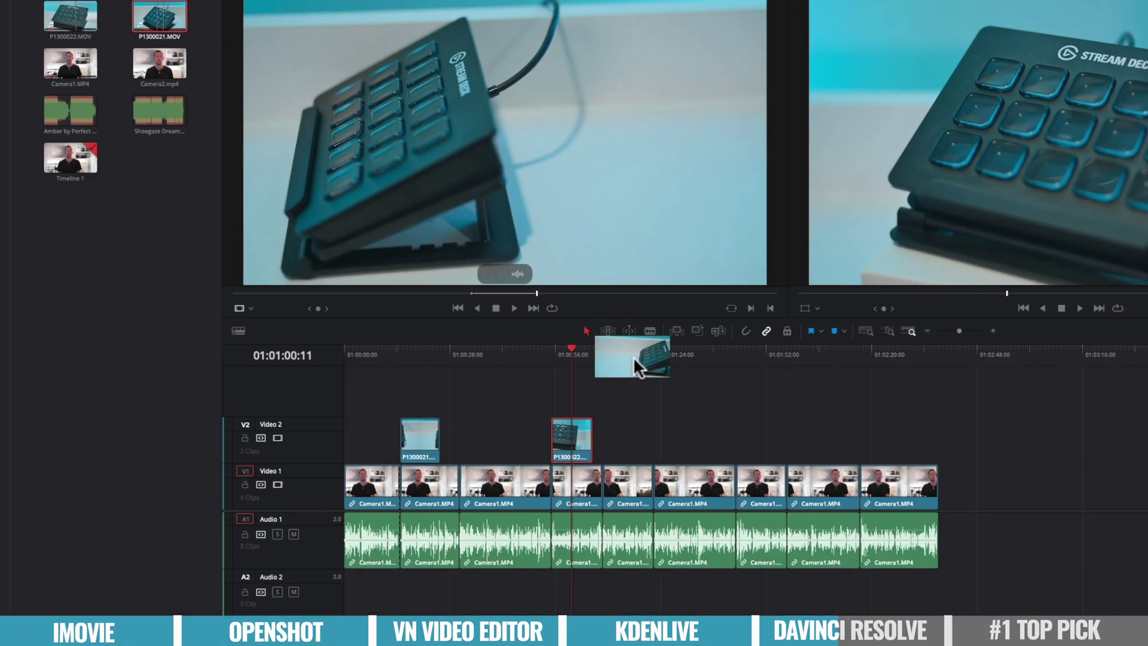
drag(838, 444, 839, 445)
drag(574, 492, 554, 488)
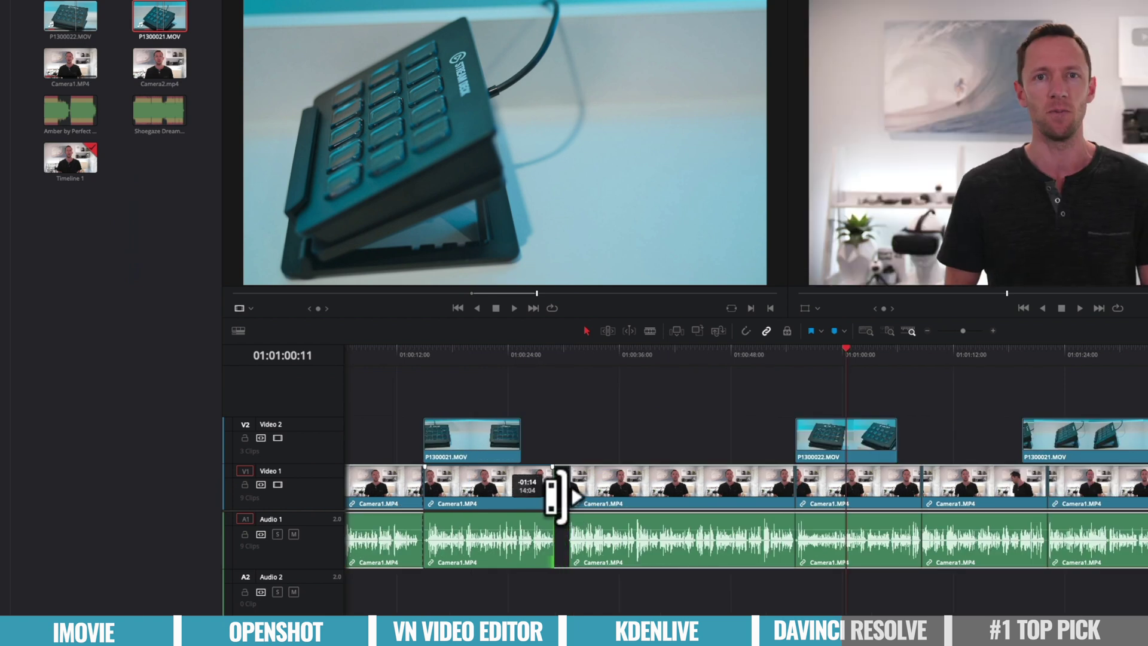